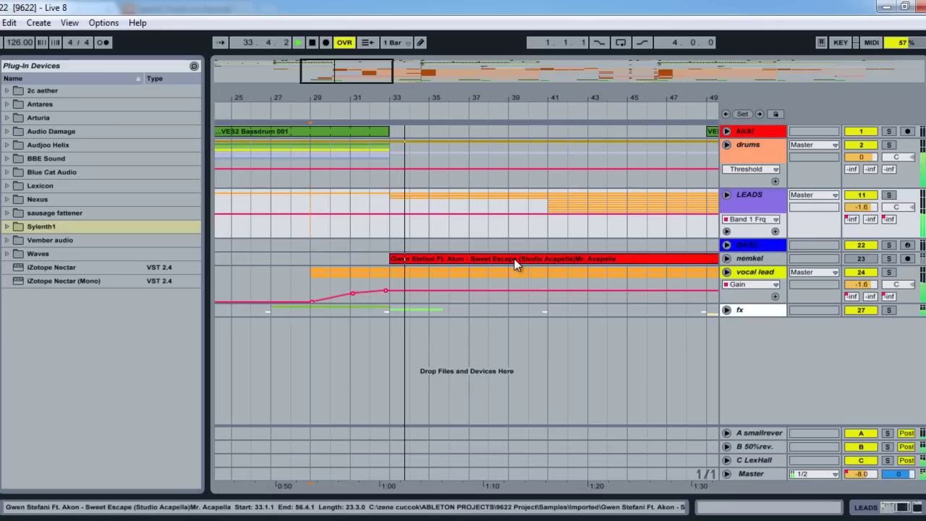
Step: Raise the computer's playback volume and close the volume control
click(877, 520)
scroll(880, 442, up, 8)
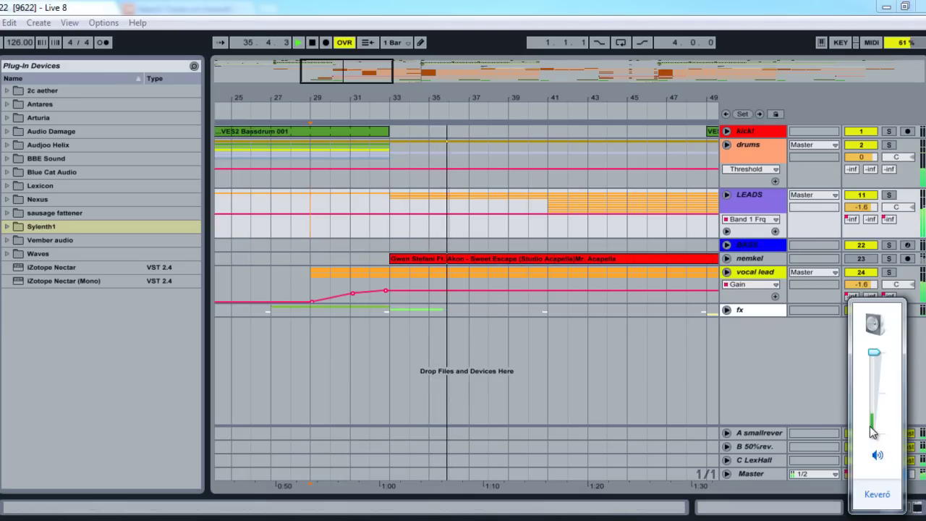
click(705, 6)
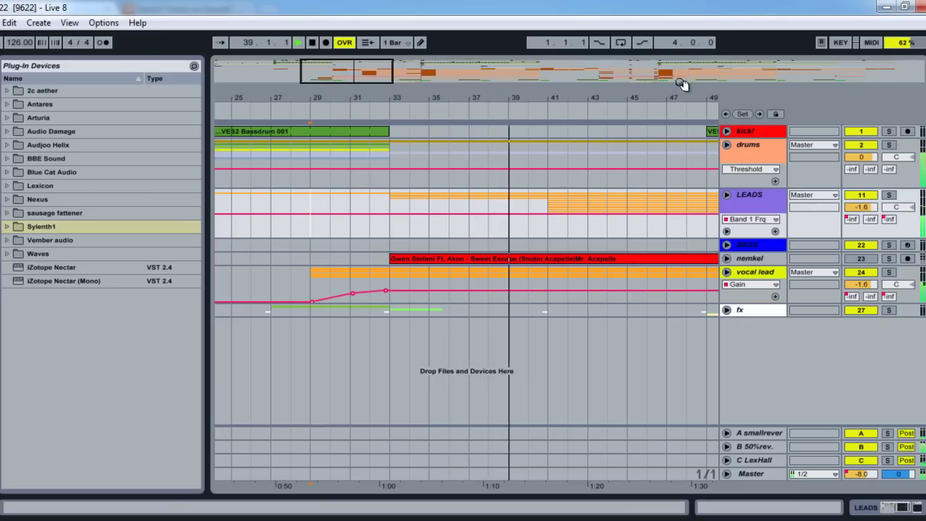
Step: Follow the playing arrangement from the breakdown through the drop section, with the kick track unfolded
drag(347, 71, 380, 72)
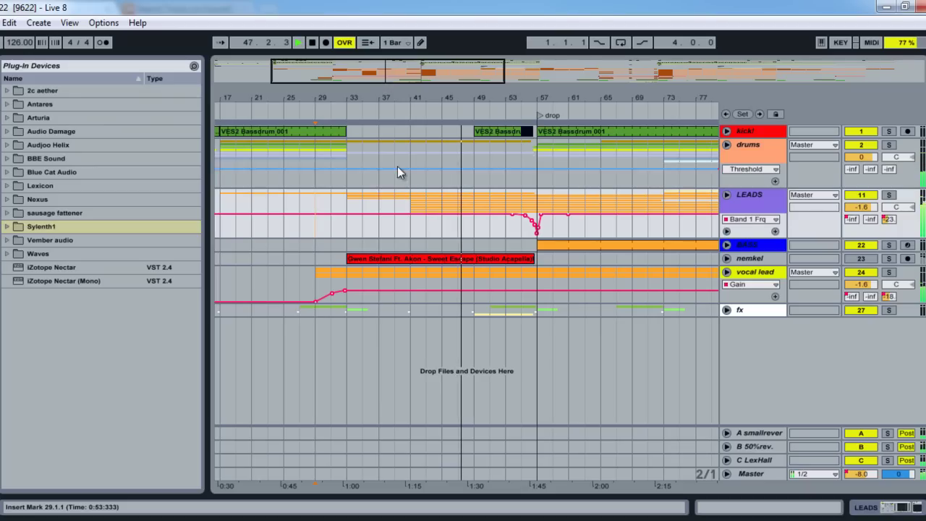
drag(389, 78, 446, 74)
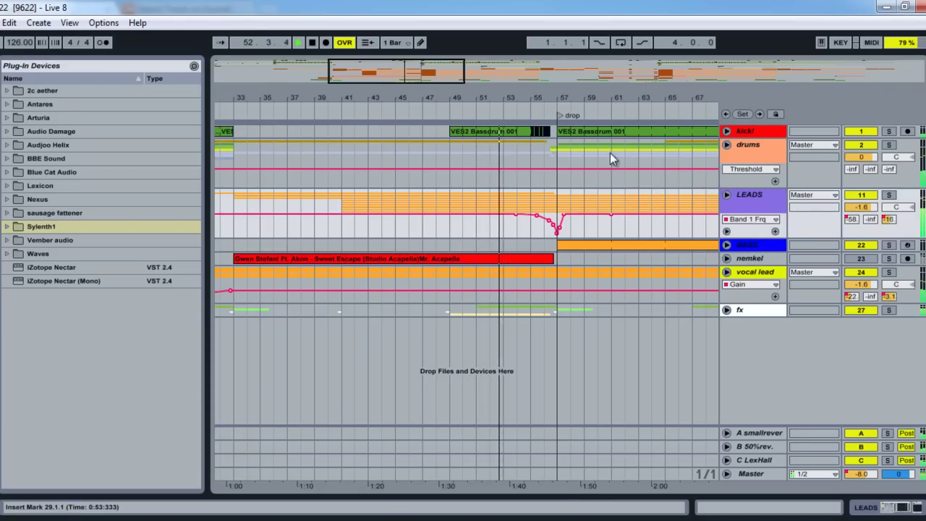
drag(416, 74, 430, 71)
click(727, 131)
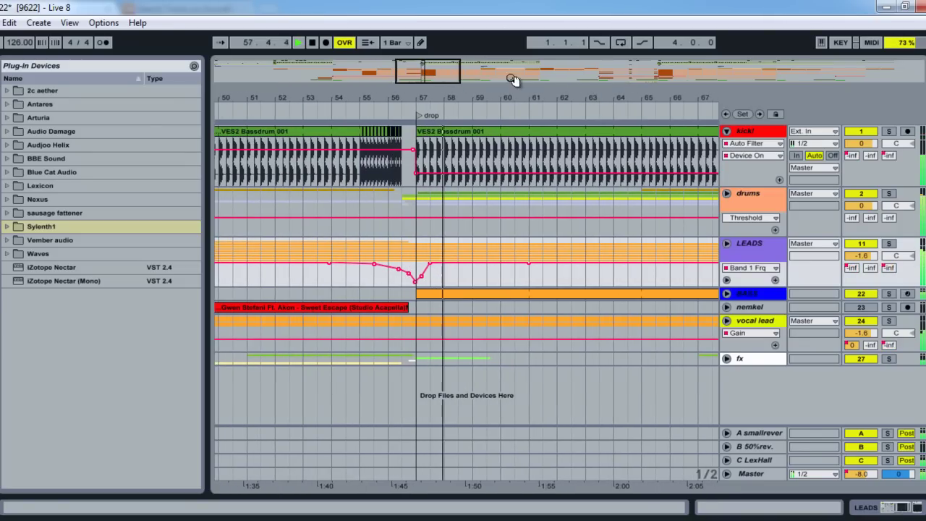
drag(430, 77, 428, 80)
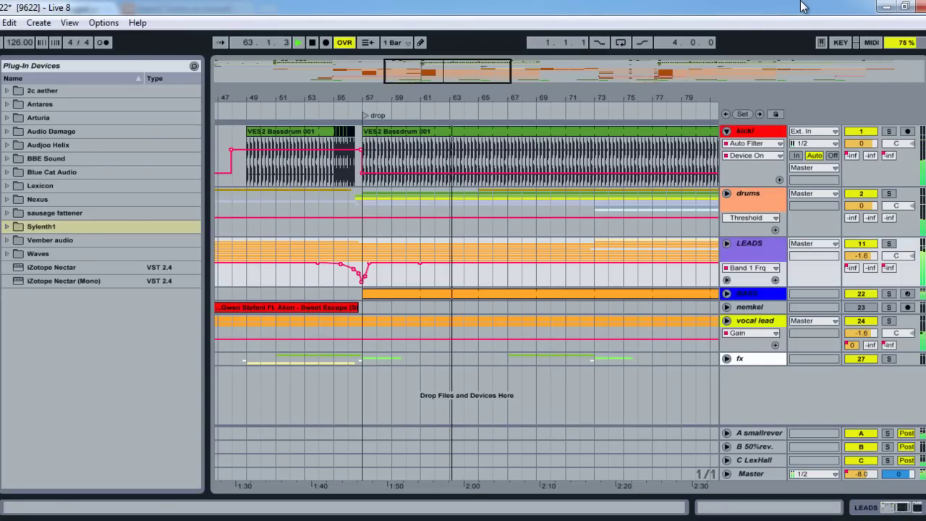
drag(497, 62, 490, 68)
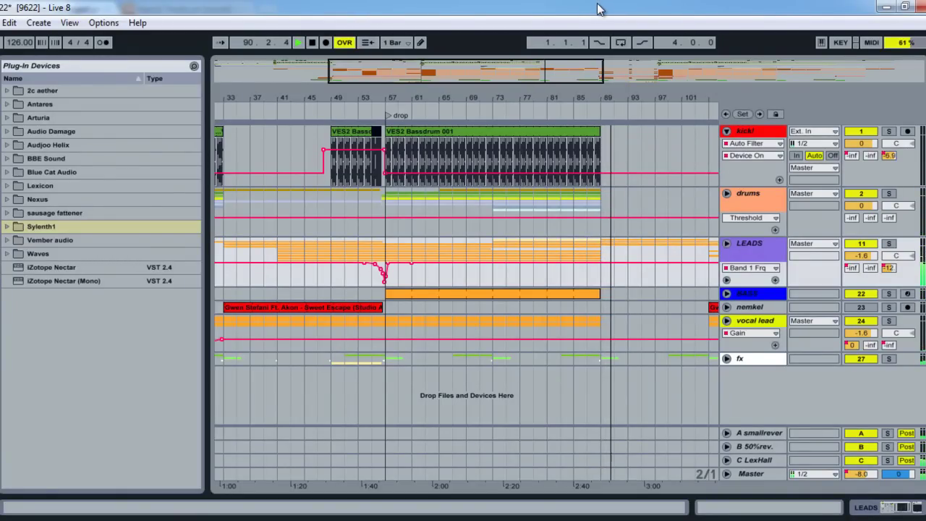
drag(496, 72, 495, 73)
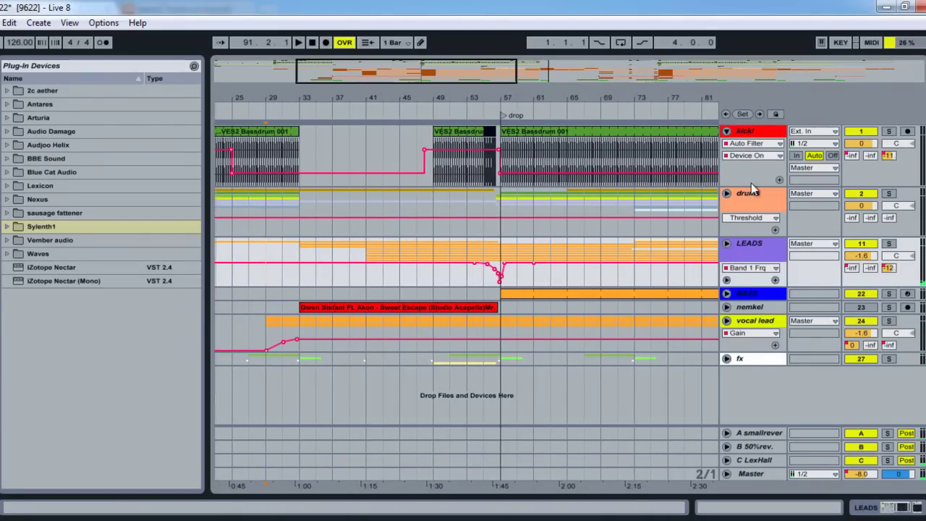
Step: Solo the kick and drums tracks and play them from the drop at bar 57
click(504, 211)
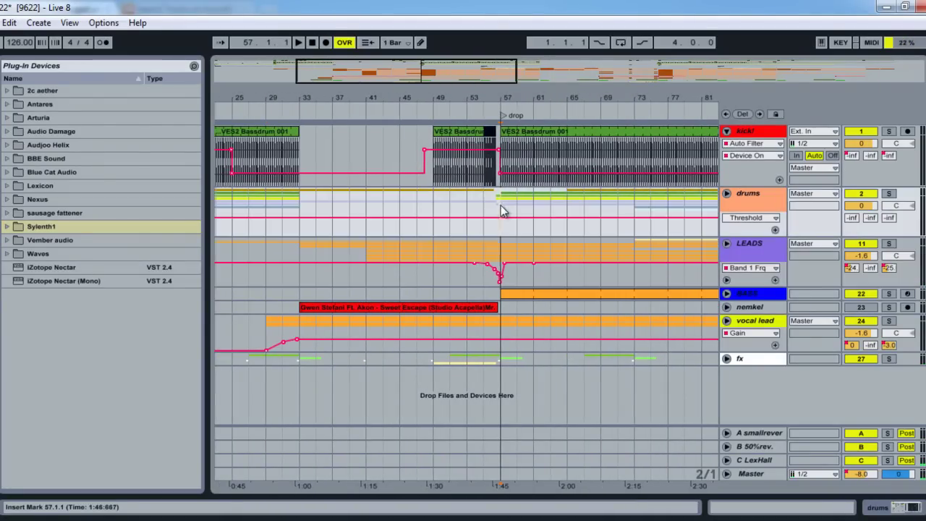
click(892, 195)
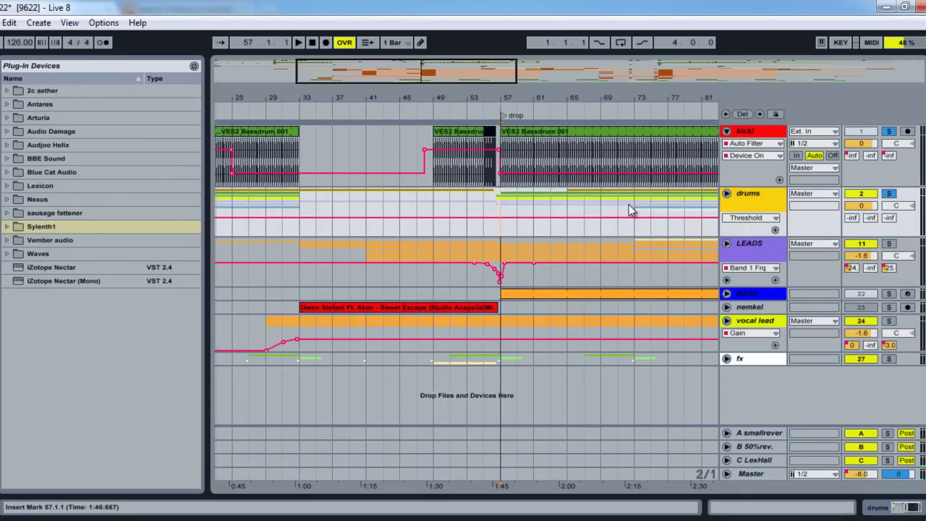
key(space)
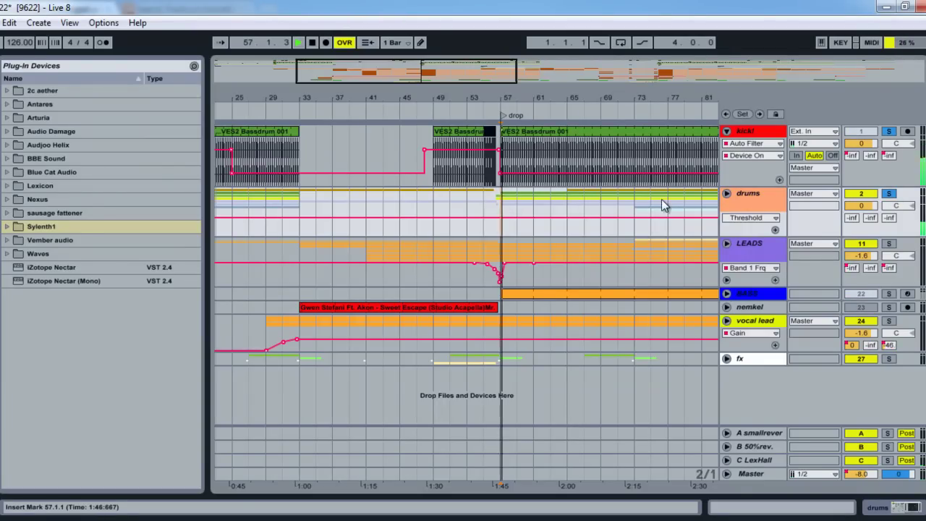
Step: Unfold the drums group and its 5 Audio track, and show the snare track's Compressor and EQ Eight
click(726, 194)
drag(429, 74, 430, 83)
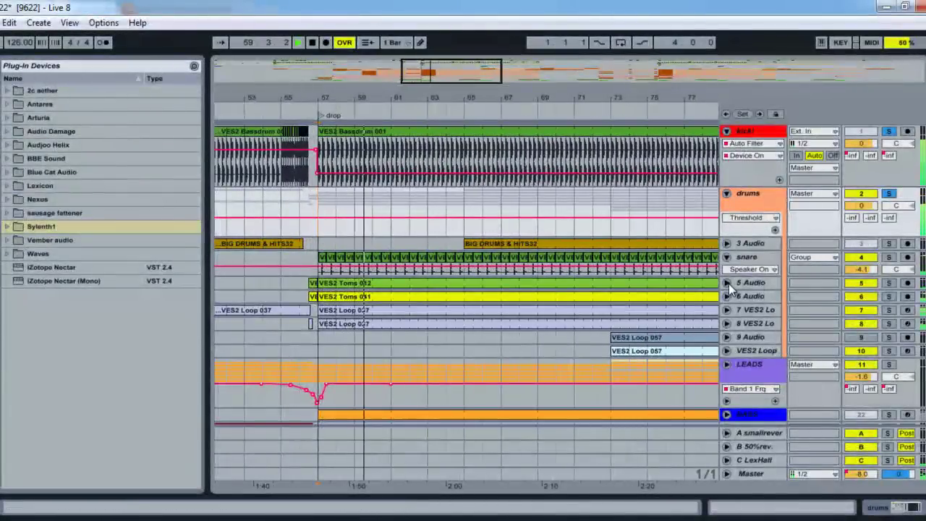
click(728, 283)
double_click(741, 284)
scroll(740, 208, down, 4)
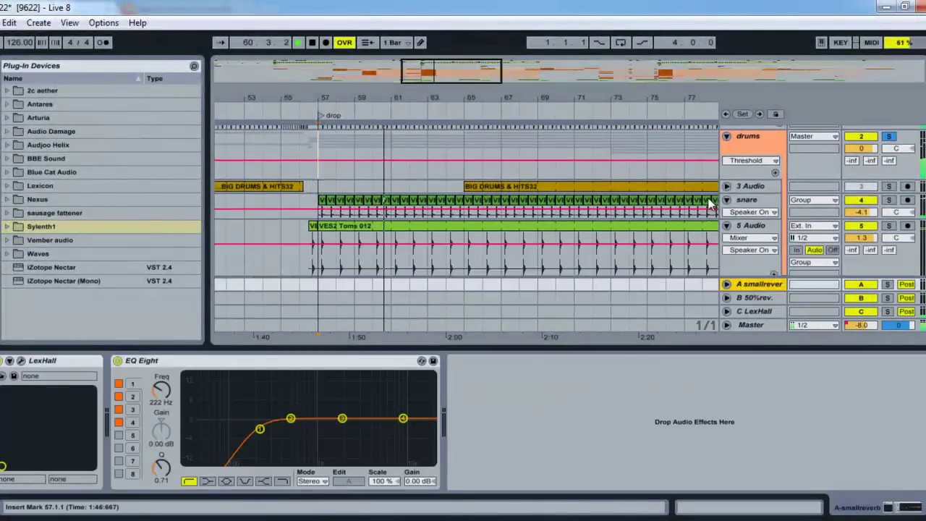
click(741, 204)
scroll(741, 208, down, 1)
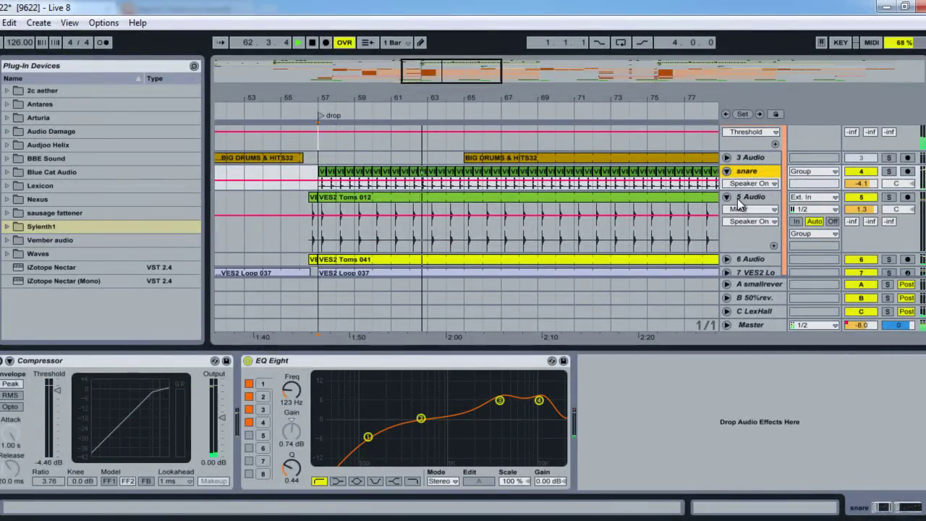
Step: Solo the snare, 5 Audio and 6 Audio tracks one at a time to hear each alone
click(889, 171)
scroll(698, 187, down, 1)
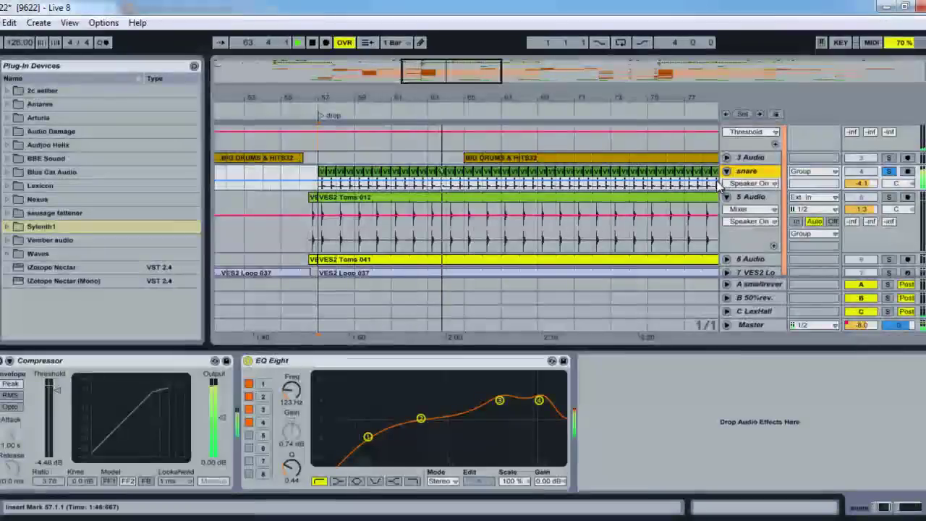
scroll(699, 187, down, 1)
click(862, 186)
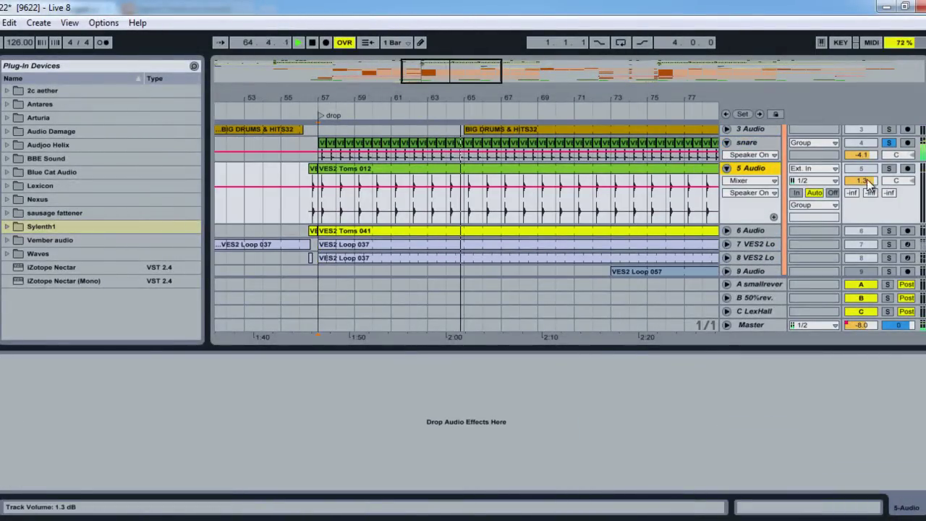
click(889, 171)
scroll(740, 179, down, 1)
scroll(740, 180, down, 1)
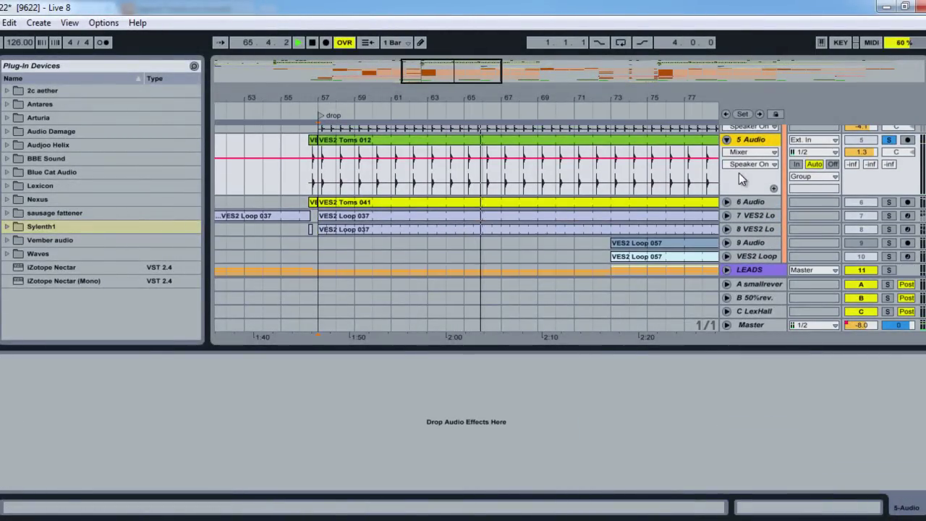
click(859, 204)
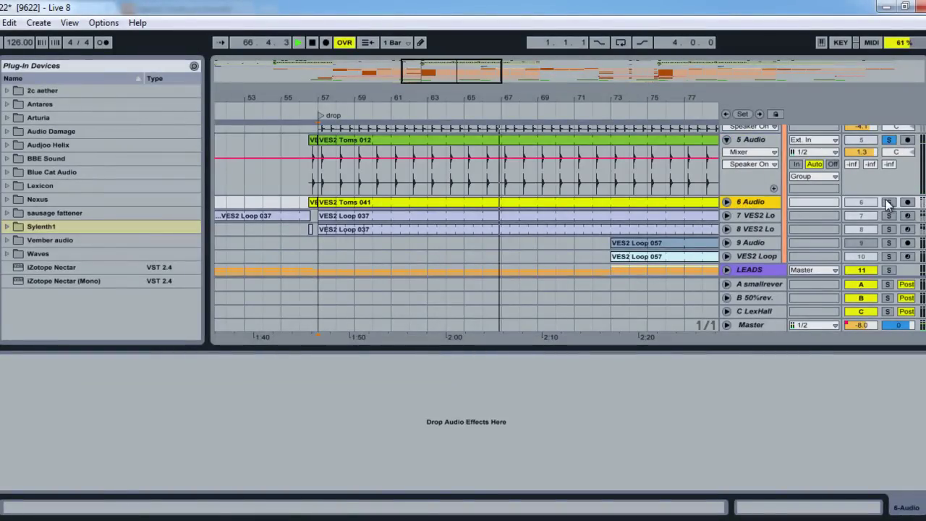
click(889, 203)
Step: Solo the 7 VES2 Loop track and inspect its devices and the MIDI notes of its VES2 Loop 037 clip
scroll(730, 202, down, 2)
click(765, 188)
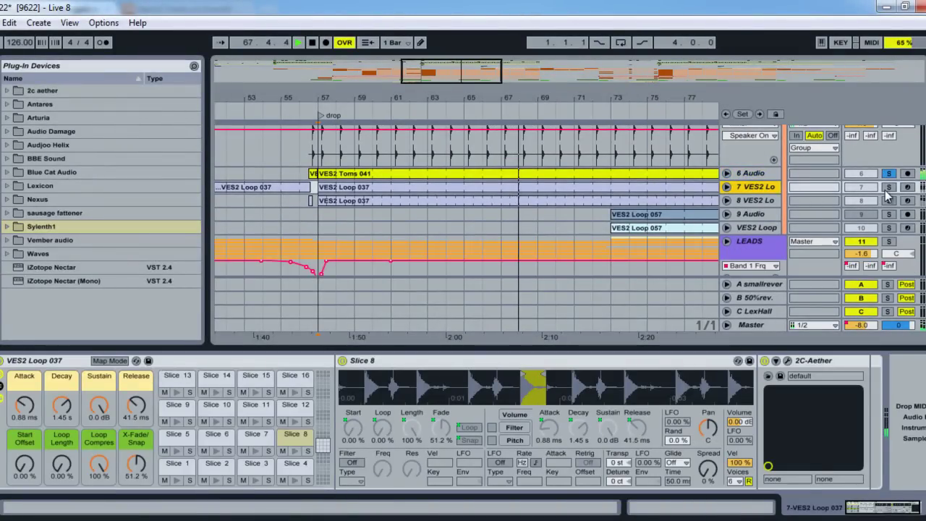
click(890, 188)
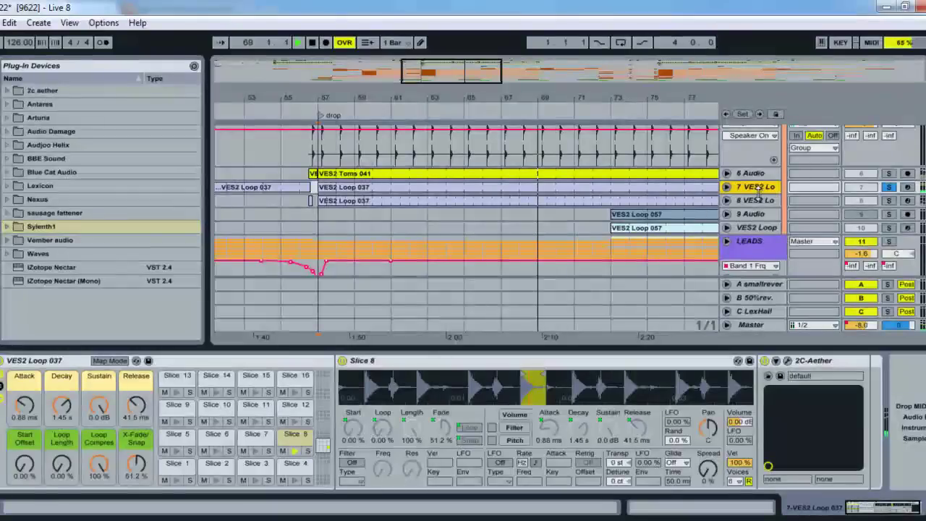
double_click(669, 186)
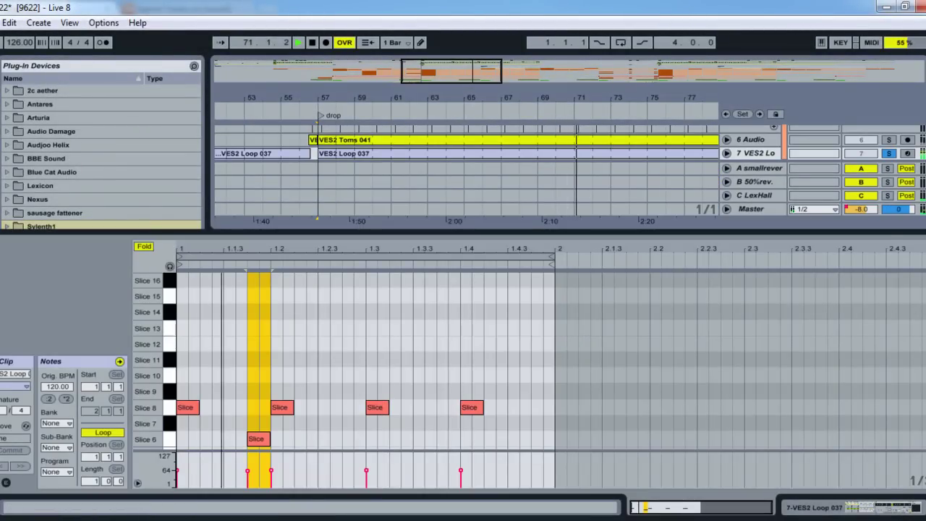
click(924, 508)
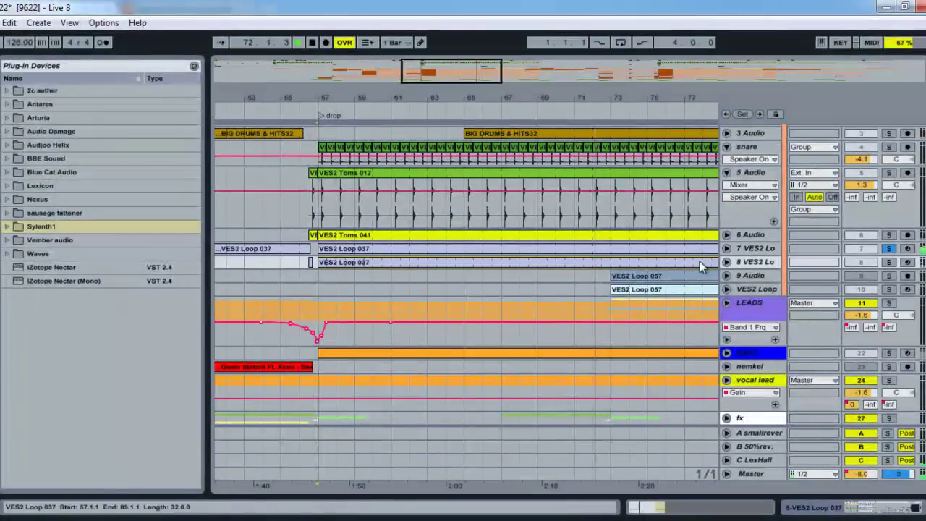
Step: Solo the 8 VES2 Loop track and show its device chain
click(888, 265)
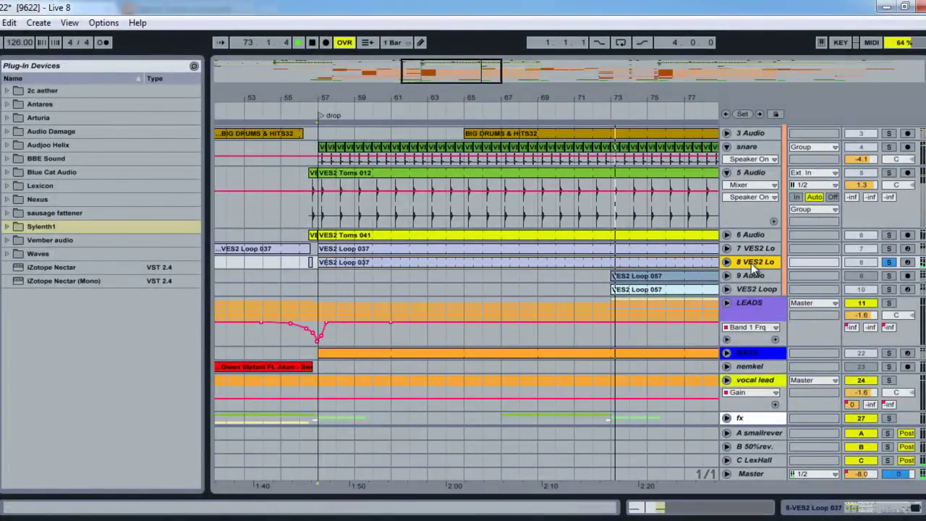
double_click(748, 265)
scroll(651, 232, down, 3)
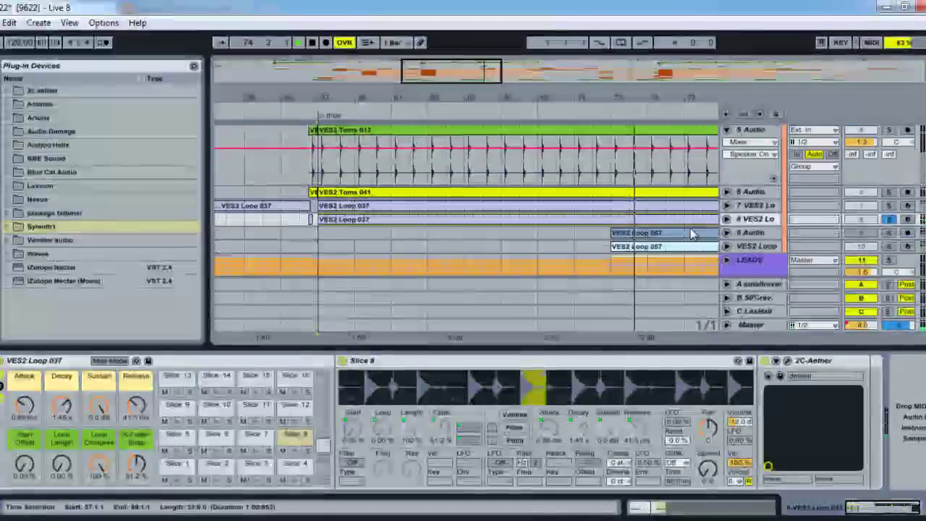
Step: Solo track 10, VES2 Loop 057, and inspect its devices and its clip's MIDI notes at bar 73
drag(466, 80, 497, 79)
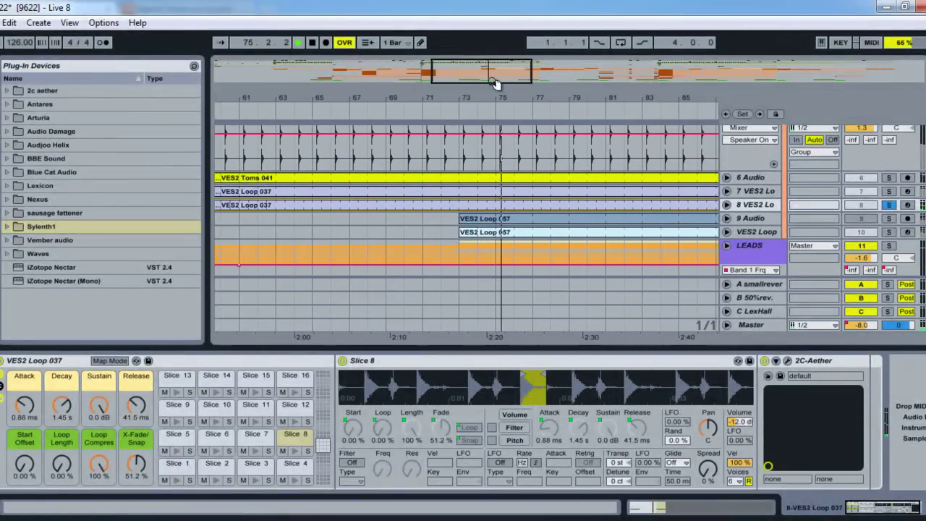
click(889, 232)
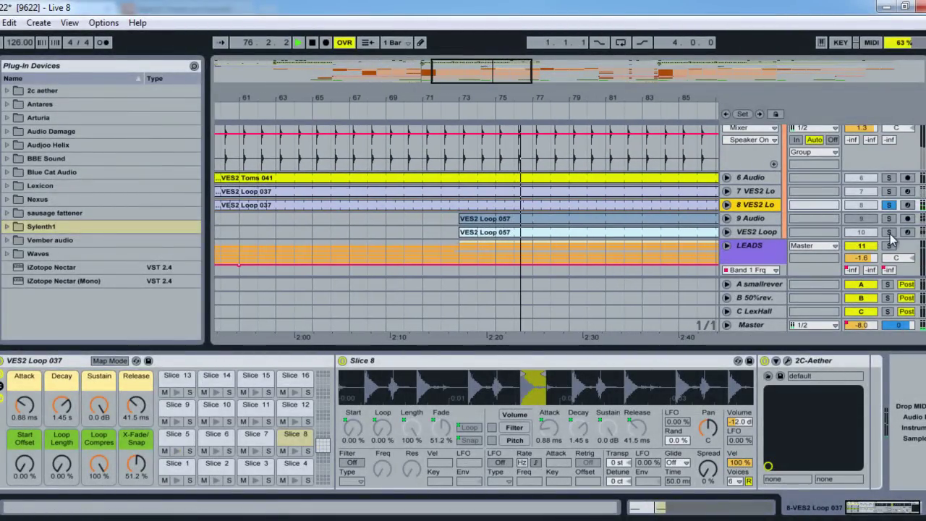
click(749, 236)
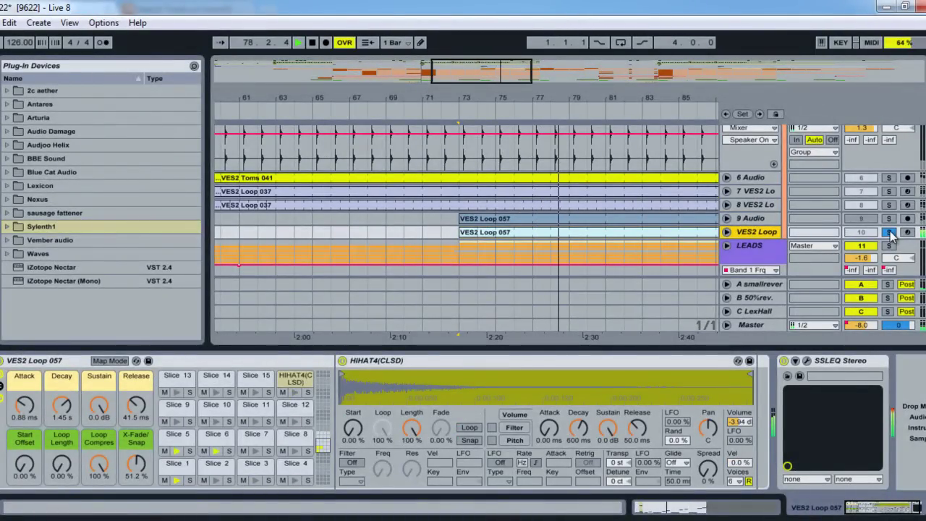
double_click(646, 240)
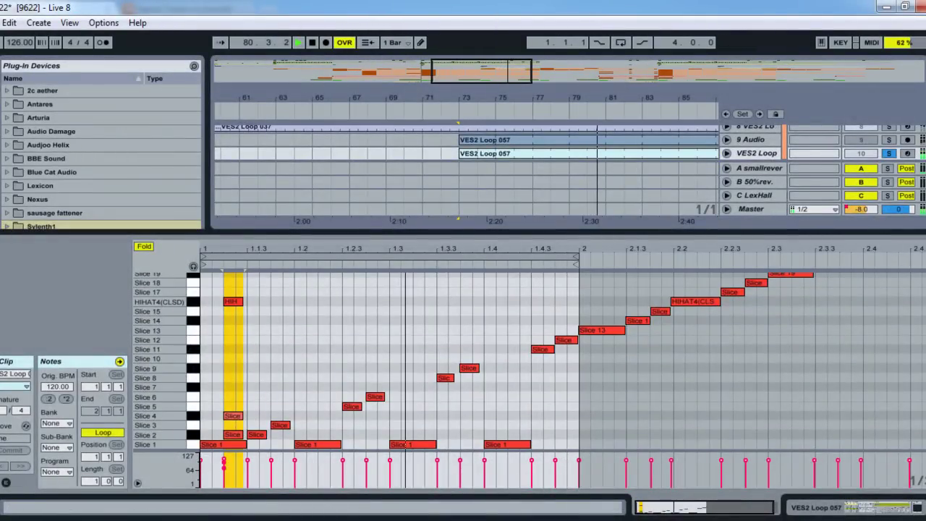
click(923, 507)
Step: Solo the 3 Audio track with the BIG DRUMS & HITS32 clip and unfold it to examine its volume and send levels
scroll(898, 291, up, 5)
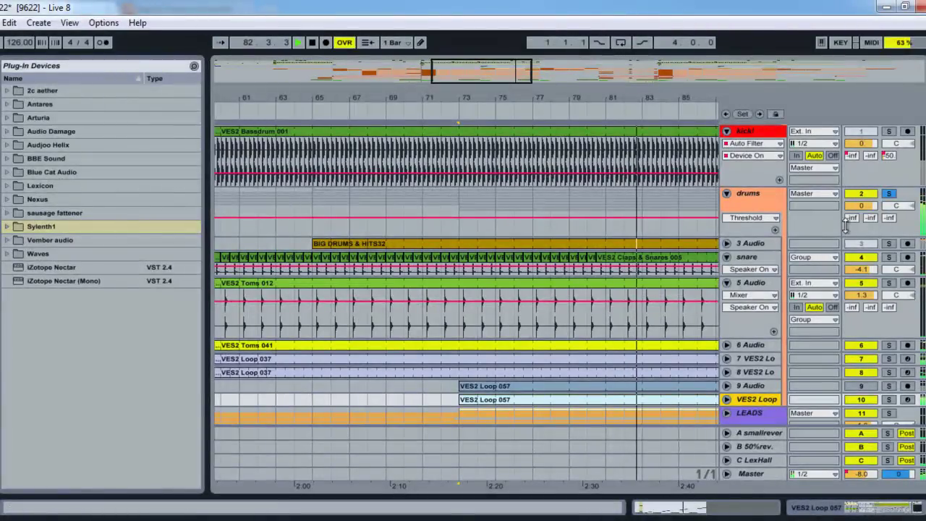
click(889, 243)
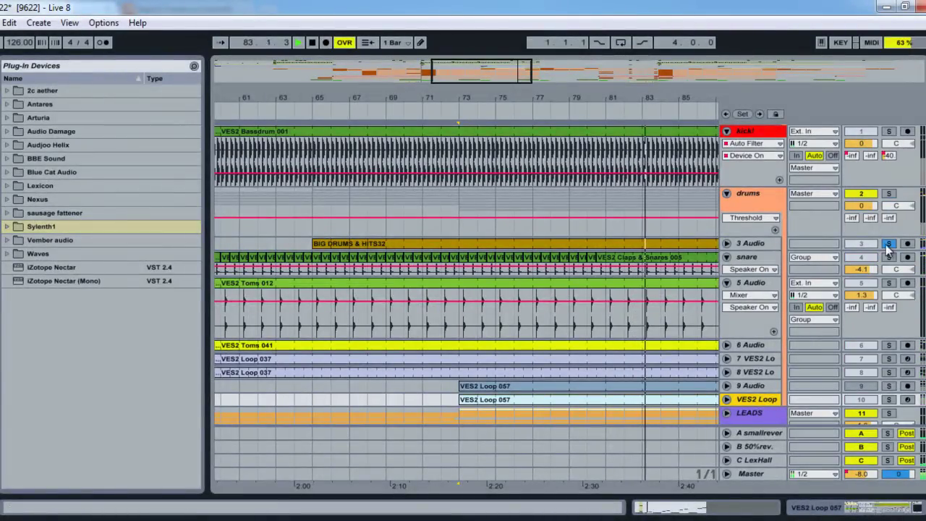
click(727, 243)
scroll(833, 239, down, 2)
drag(861, 213, 867, 225)
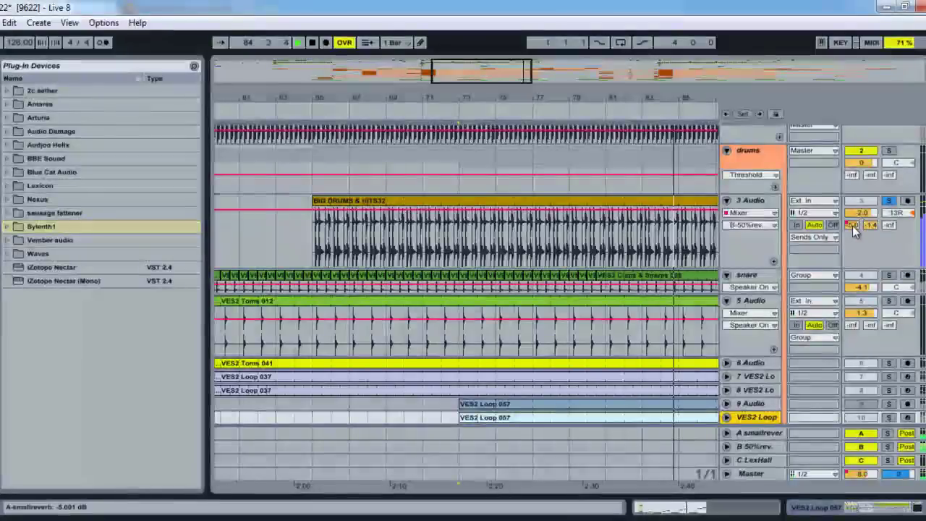
Step: Stop playback and fold the drums group
scroll(769, 351, down, 2)
drag(486, 78, 487, 61)
scroll(673, 181, up, 3)
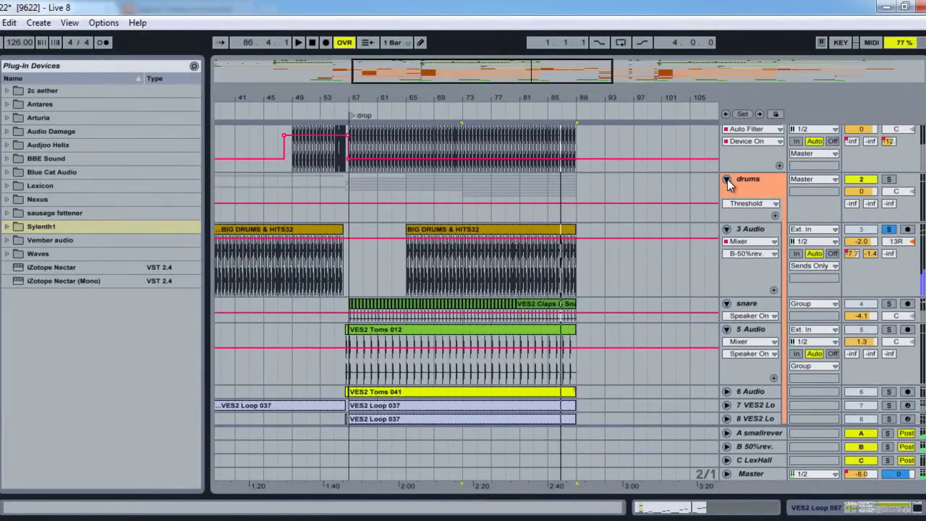
click(727, 180)
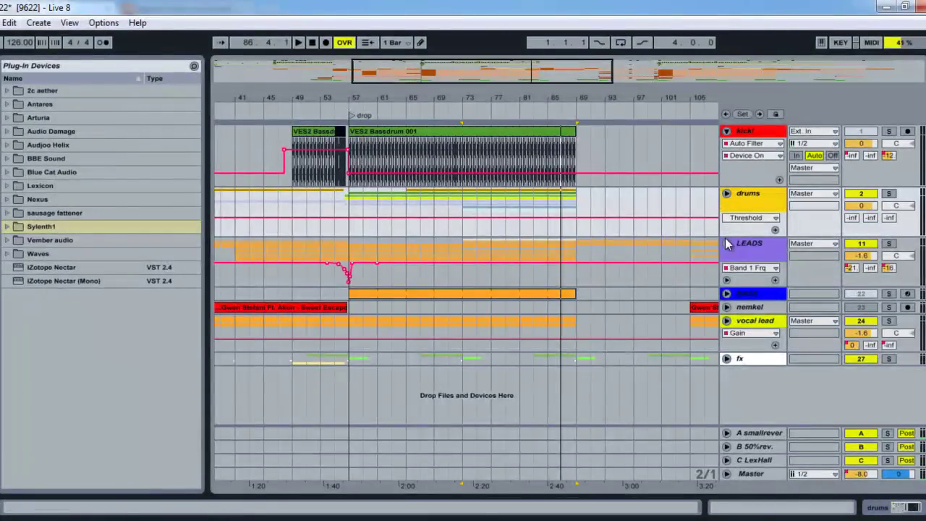
Step: Unfold the LEADS group, solo it and play it from the drop at bar 57
click(727, 243)
scroll(645, 243, down, 3)
click(351, 228)
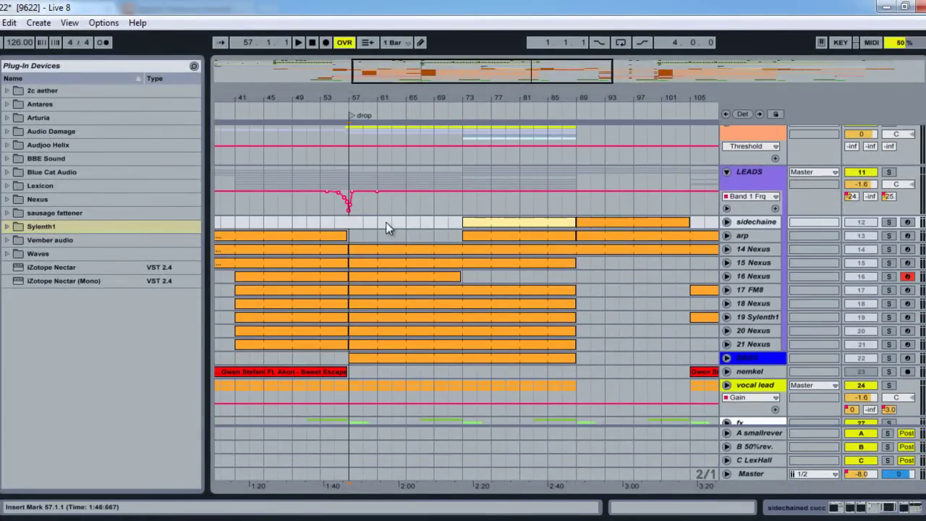
click(889, 174)
key(space)
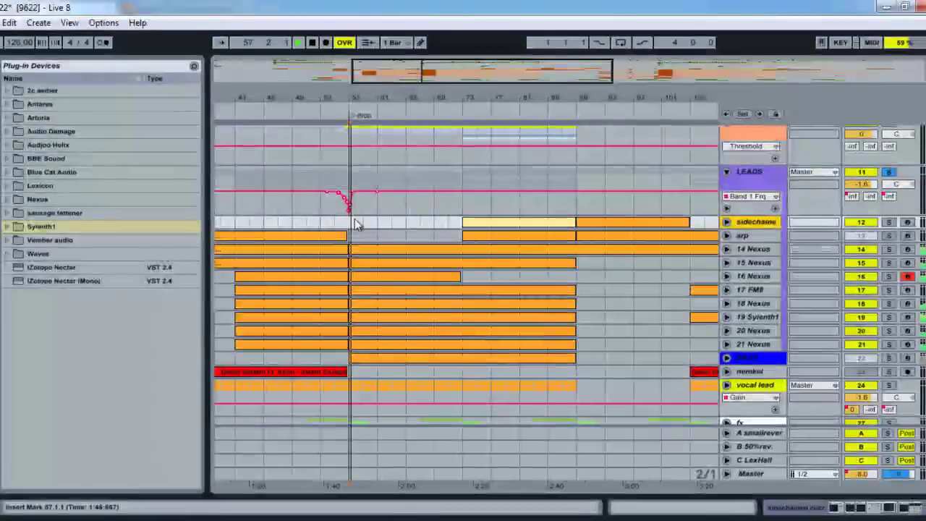
Step: Solo the 14 Nexus track and unfold it to examine its MIDI clip at the drop, then fold it again
drag(410, 68, 441, 82)
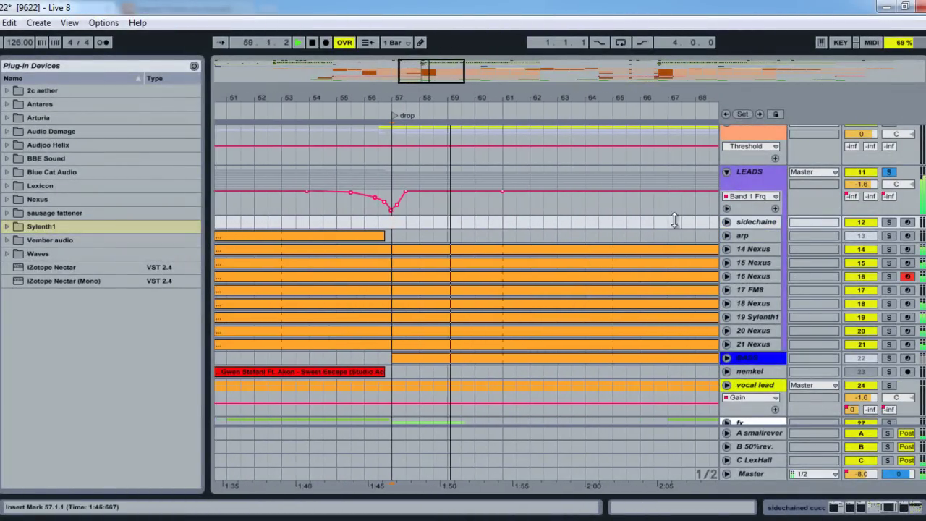
click(727, 250)
scroll(760, 250, down, 1)
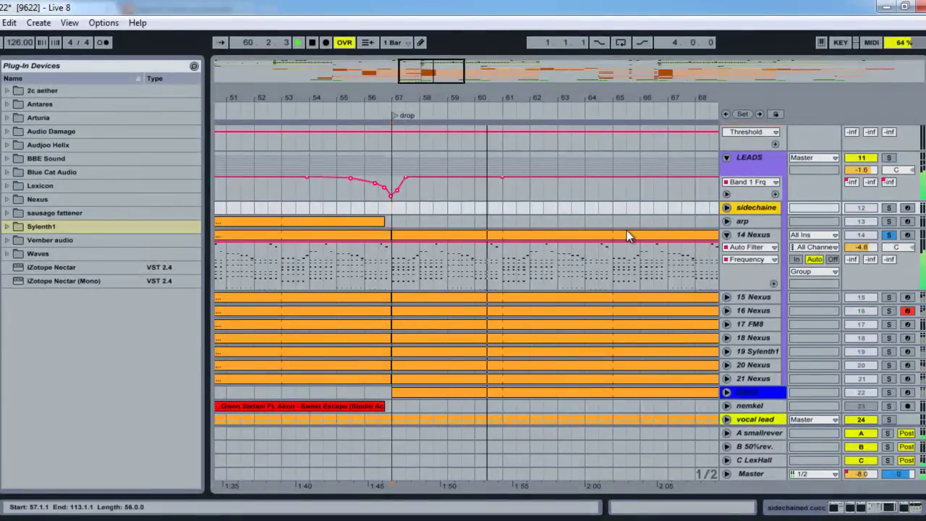
scroll(651, 231, down, 2)
click(727, 206)
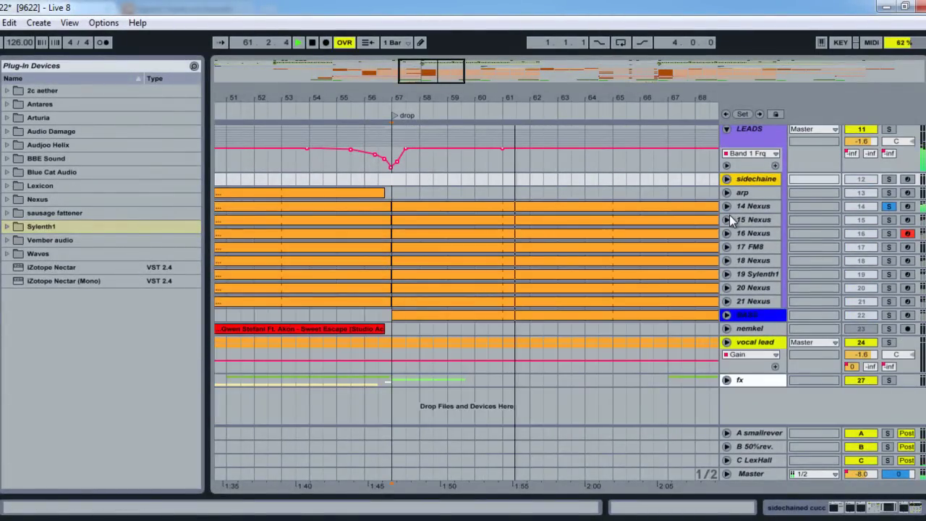
Step: Solo the 15 Nexus track and unfold it to examine its notes and mixer settings, folding it again when done
click(728, 218)
click(749, 223)
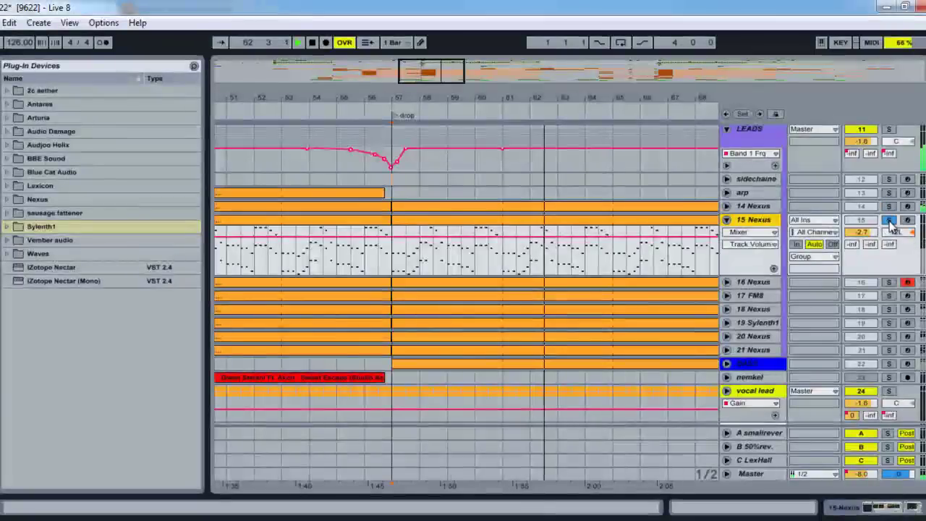
click(889, 220)
scroll(602, 186, down, 1)
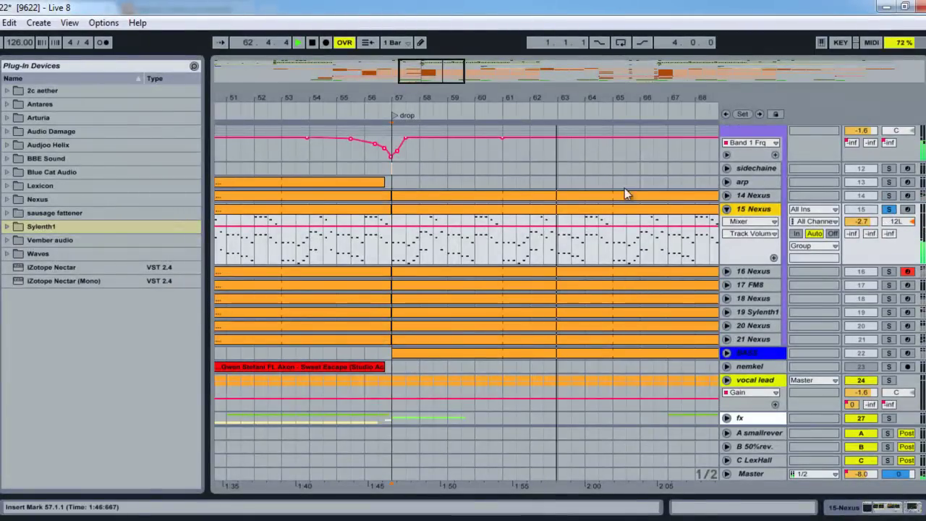
click(727, 209)
Step: Solo the 16 Nexus track and unfold it to examine its notes, volume and sends, then fold it
click(727, 223)
ctrl+click(888, 223)
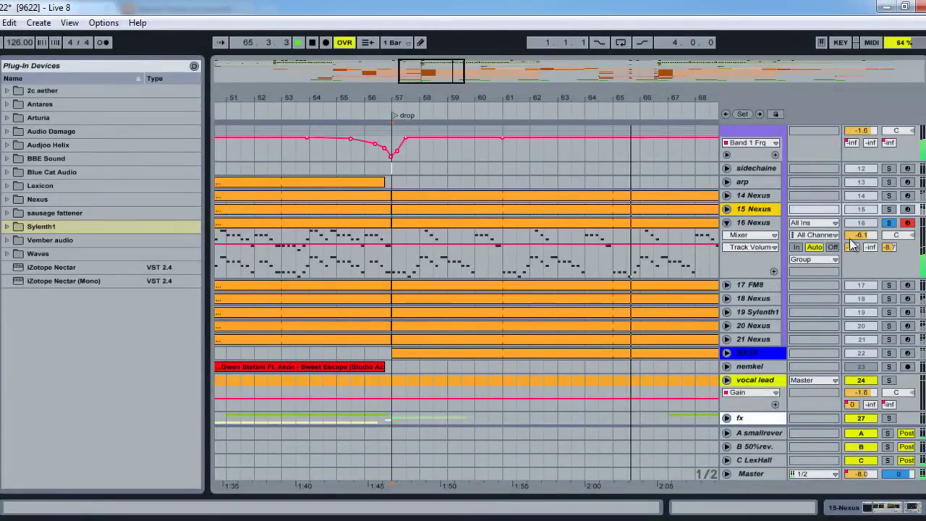
click(727, 223)
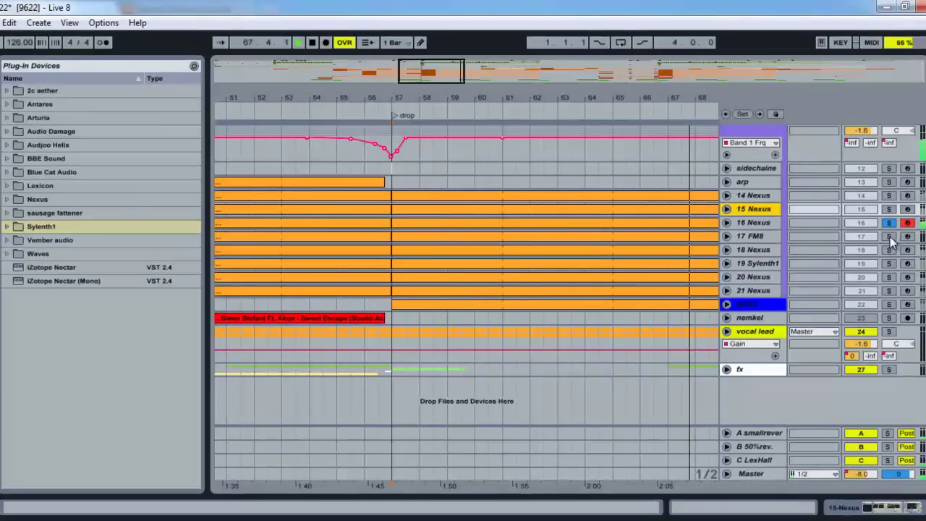
Step: Solo the 18 Nexus track, play it from the drop at bar 57 and unfold it to examine its notes, then fold it
click(889, 249)
click(747, 250)
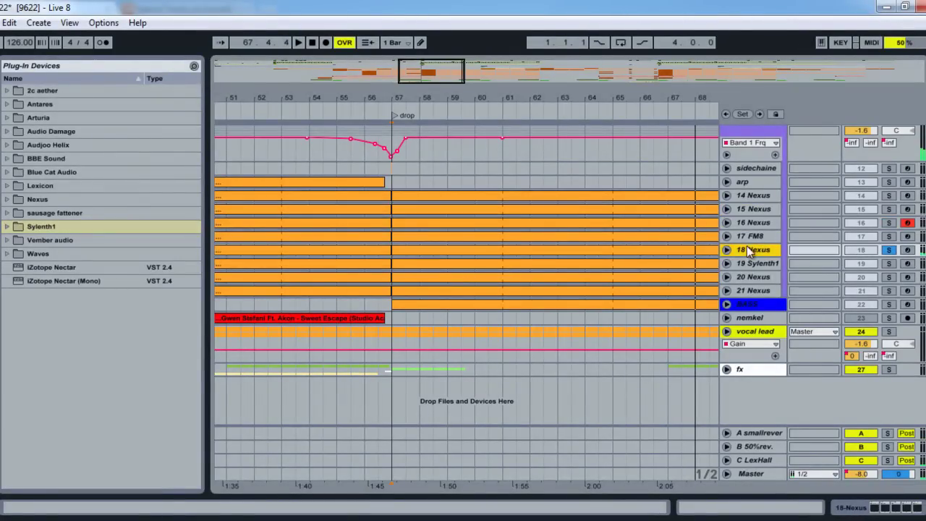
click(727, 250)
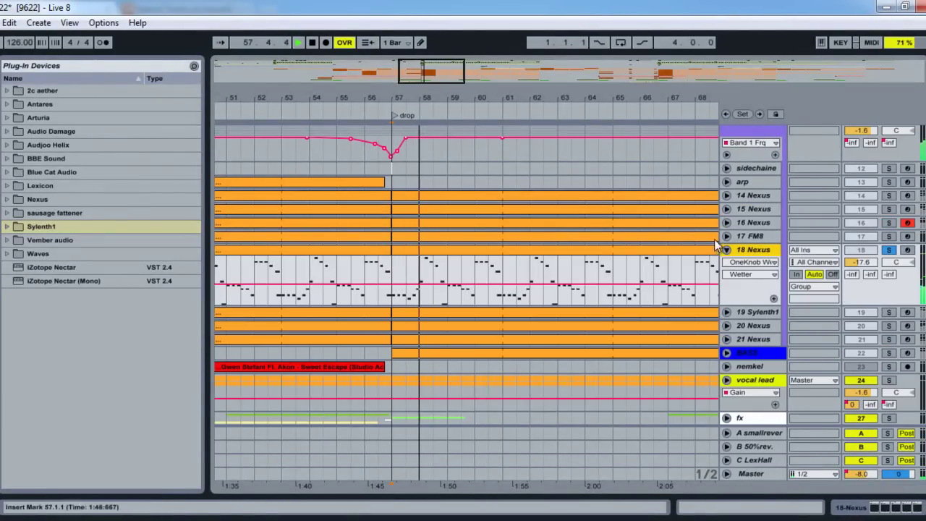
click(727, 249)
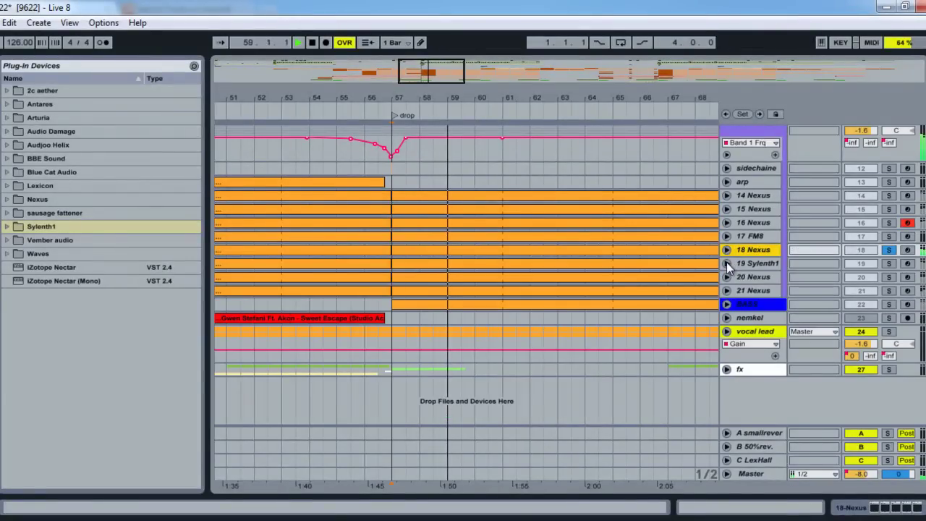
Step: Solo the 19 Sylenth1 track and unfold it to examine its chords and Auto Filter Frequency automation
click(759, 264)
click(888, 263)
click(727, 264)
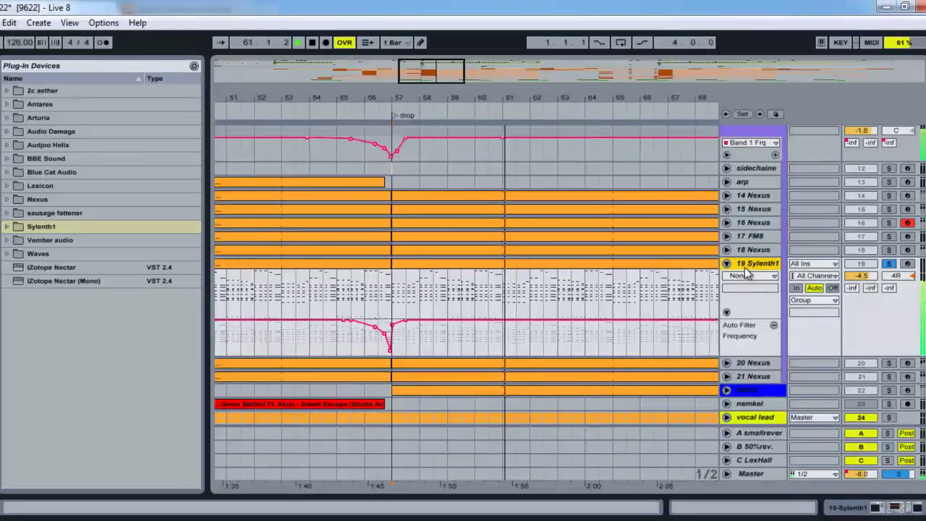
scroll(751, 268, down, 1)
Step: Inspect the device chain of the 19 Sylenth1 track, including its Q8 Stereo plug-in window, then hide the devices and fold the track
double_click(754, 236)
scroll(613, 210, down, 3)
scroll(612, 209, up, 1)
click(494, 360)
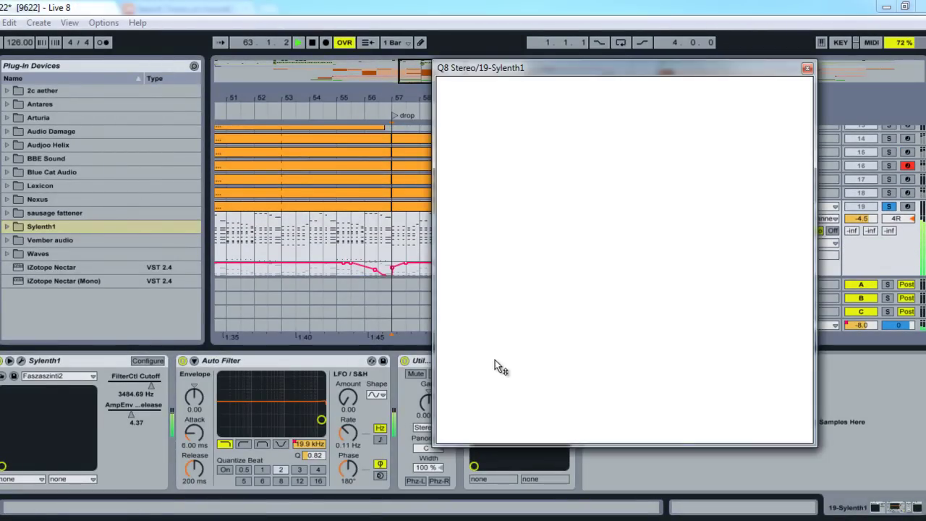
click(808, 69)
click(925, 507)
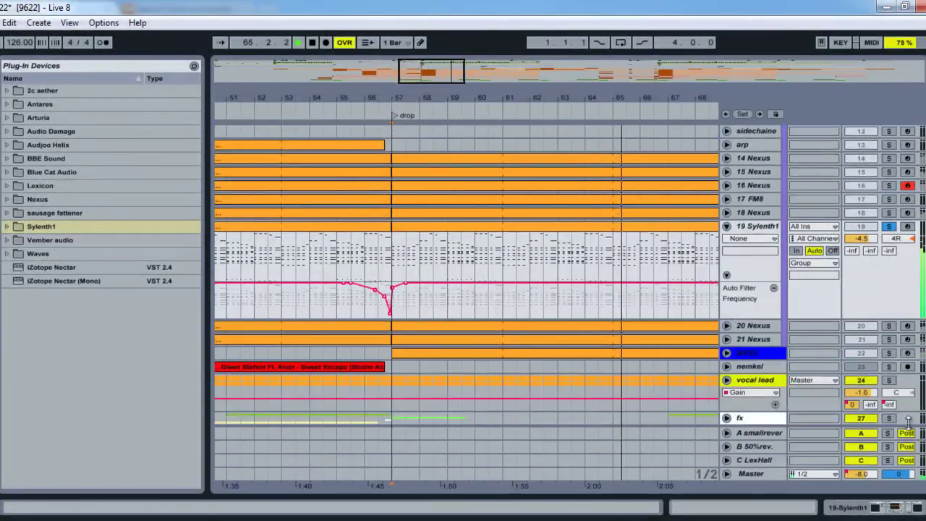
scroll(780, 272, up, 1)
click(728, 256)
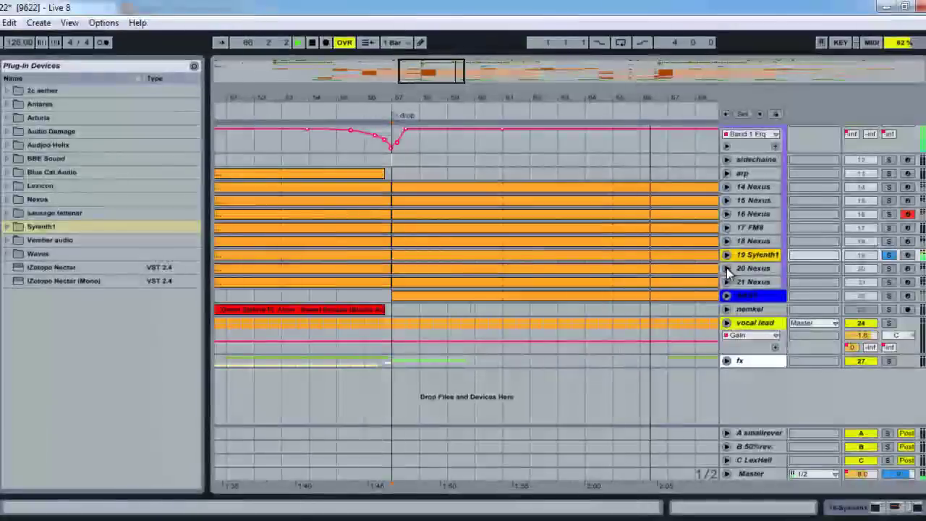
Step: Unfold and solo the 20 Nexus track, inspect its notes and devices from the drop, then fold it
click(727, 269)
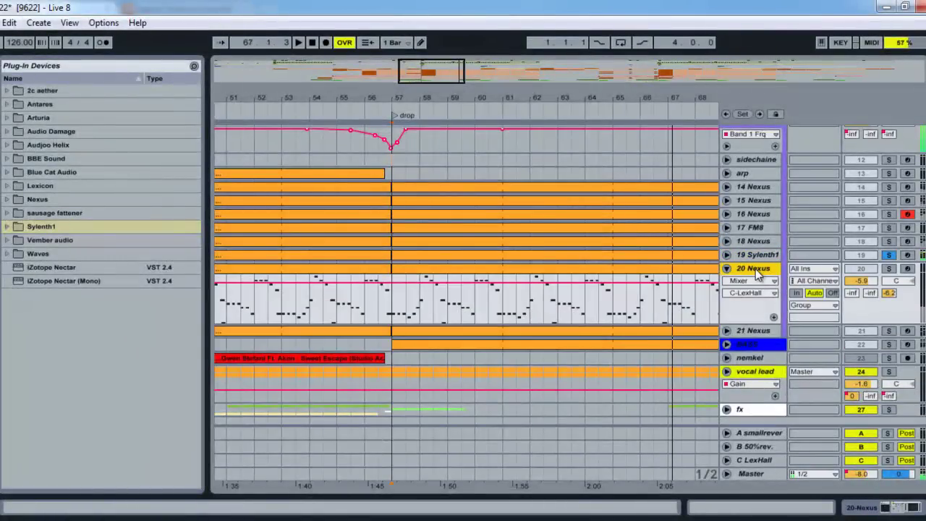
double_click(757, 271)
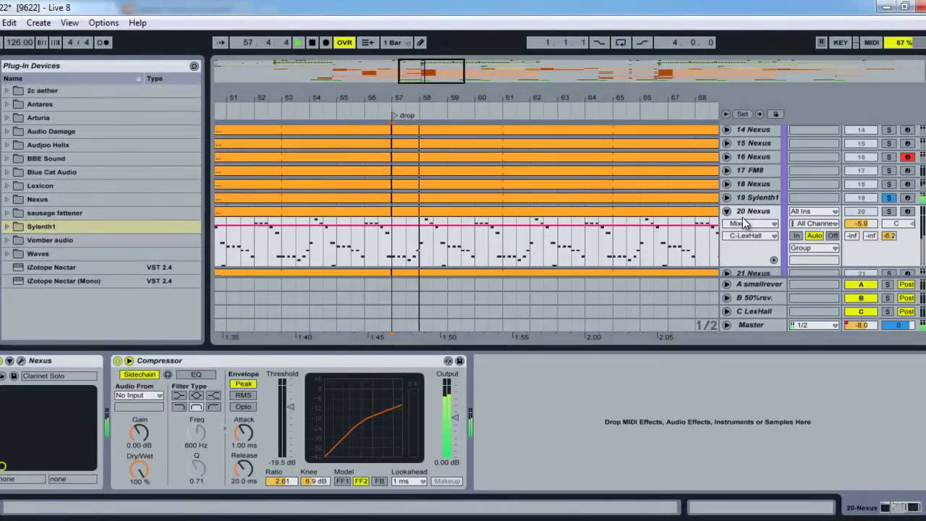
click(890, 214)
scroll(728, 217, down, 3)
click(728, 170)
scroll(727, 174, up, 1)
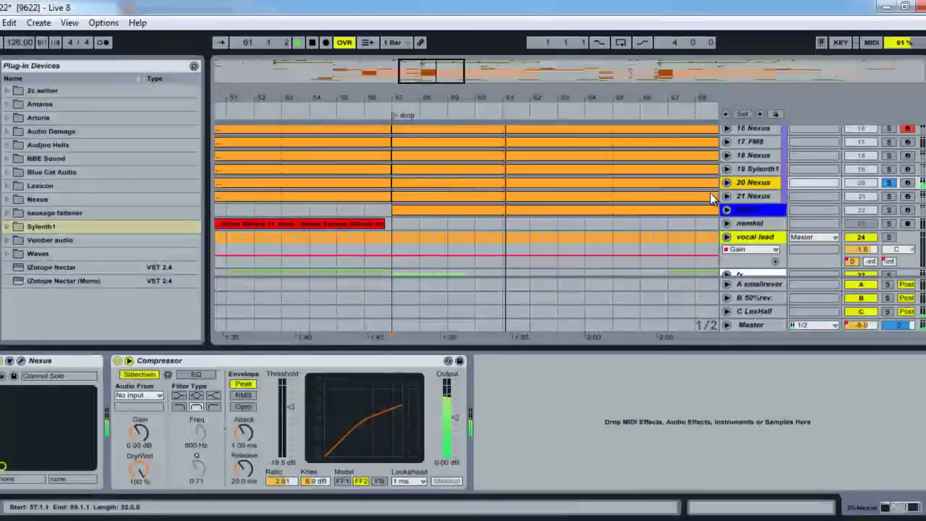
Step: Solo the 21 Nexus track and inspect its devices, then hide them and fold the LEADS group
click(805, 198)
click(889, 197)
scroll(889, 196, down, 1)
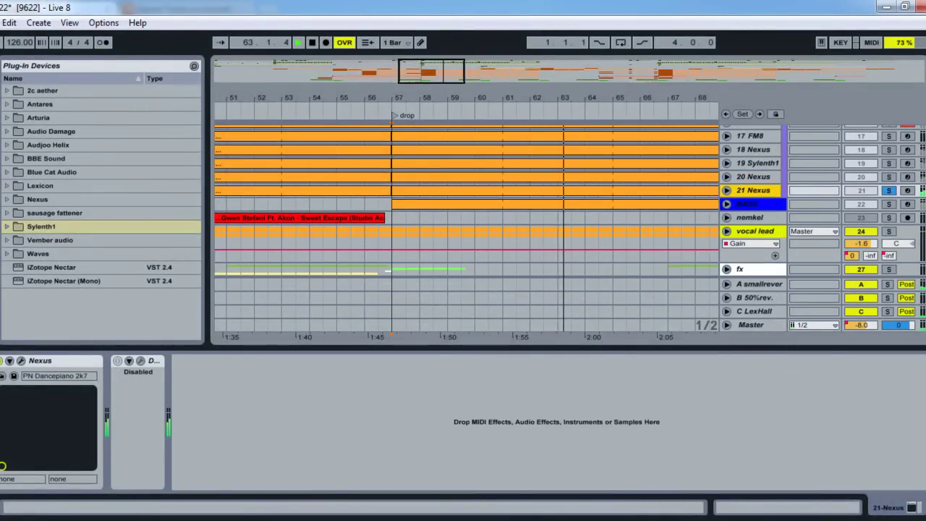
key(ctrl+alt+l)
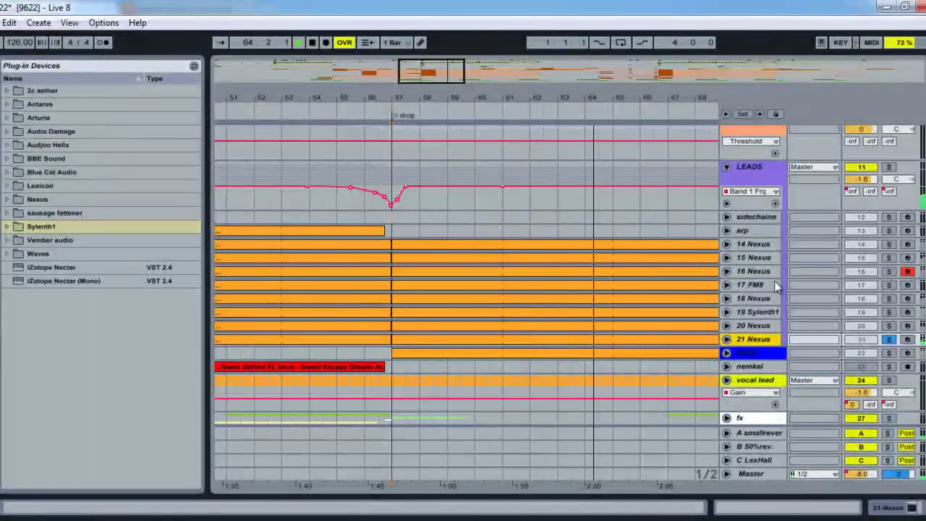
click(728, 167)
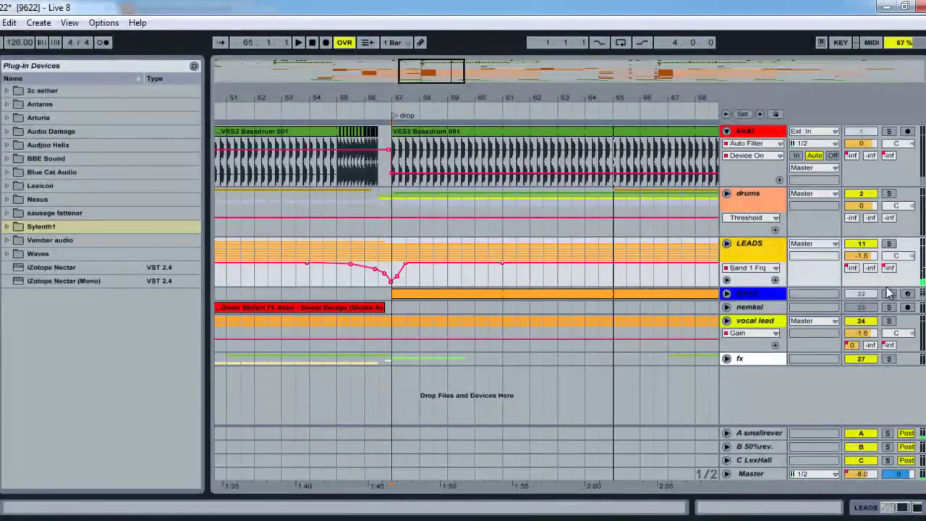
Step: Solo the BASS track, play it from the drop at bar 57 and inspect its device chain
click(753, 294)
key(space)
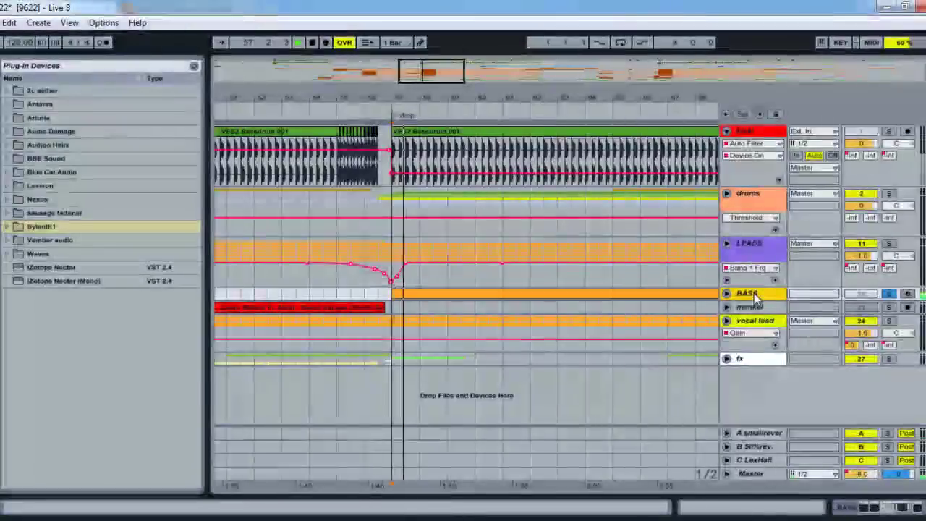
double_click(755, 296)
scroll(580, 247, down, 3)
scroll(579, 246, down, 1)
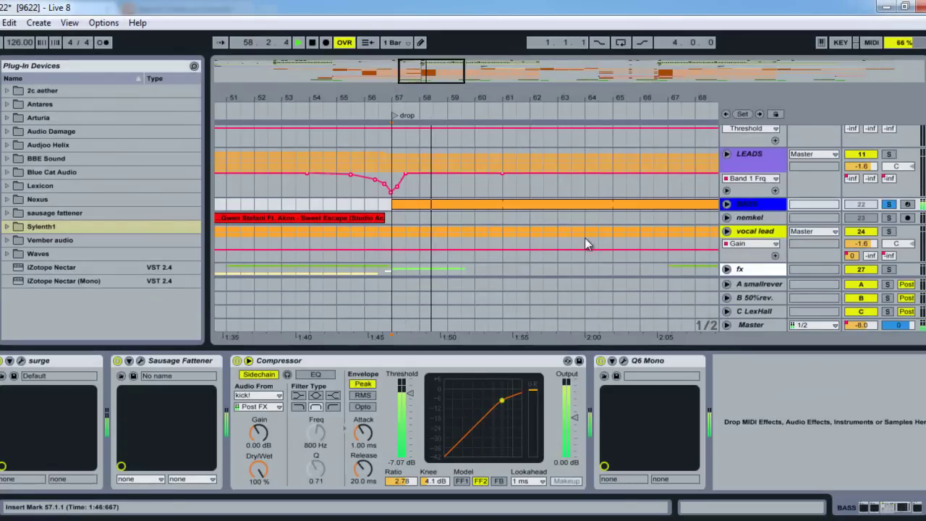
Step: Solo the vocal lead group, inspect its devices, and unfold it while playing from the drop
click(890, 232)
click(748, 230)
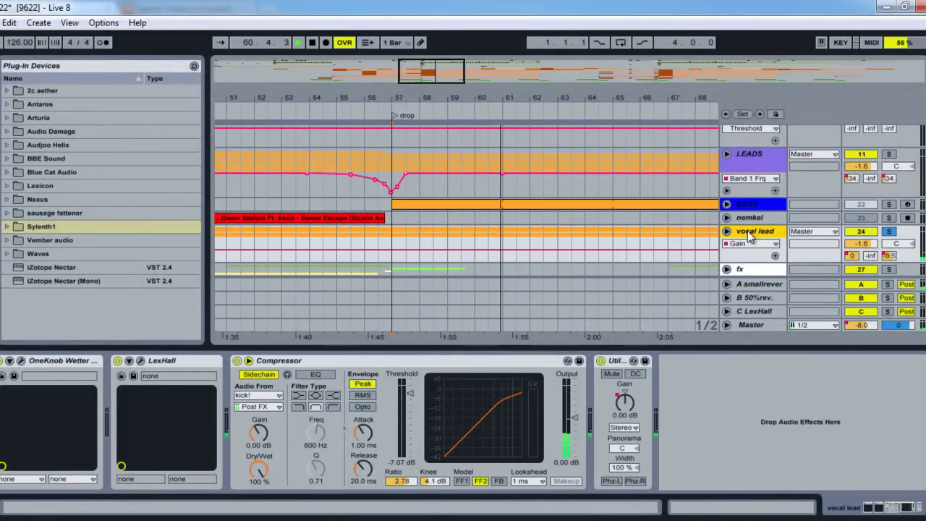
key(space)
click(726, 232)
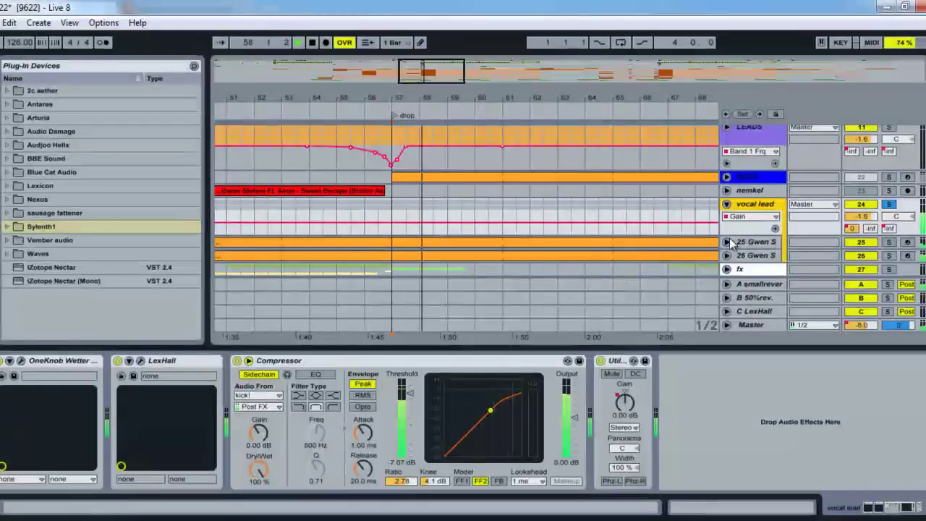
Step: Solo the 25 and 26 Gwen S tracks, examine the MIDI notes of the 26 Gwen S clip, and hide the clip view
click(889, 243)
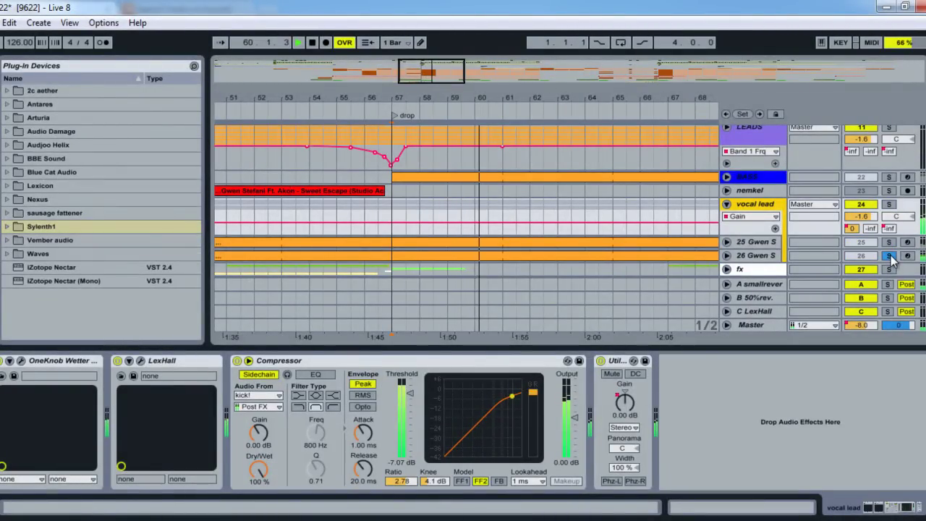
click(890, 243)
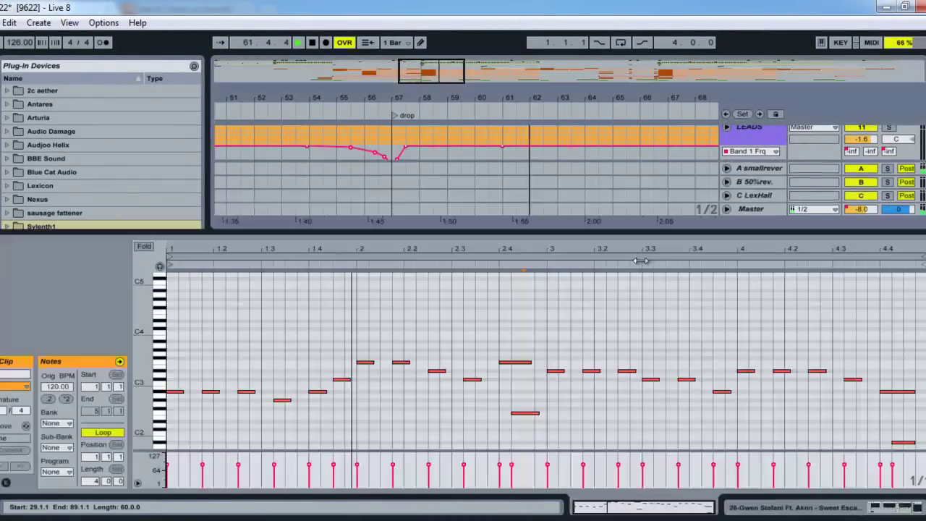
double_click(640, 258)
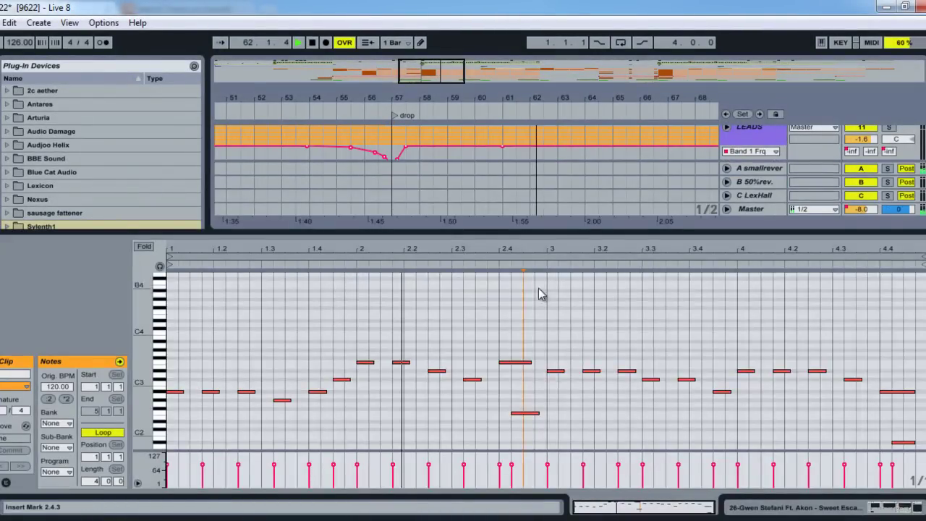
click(925, 508)
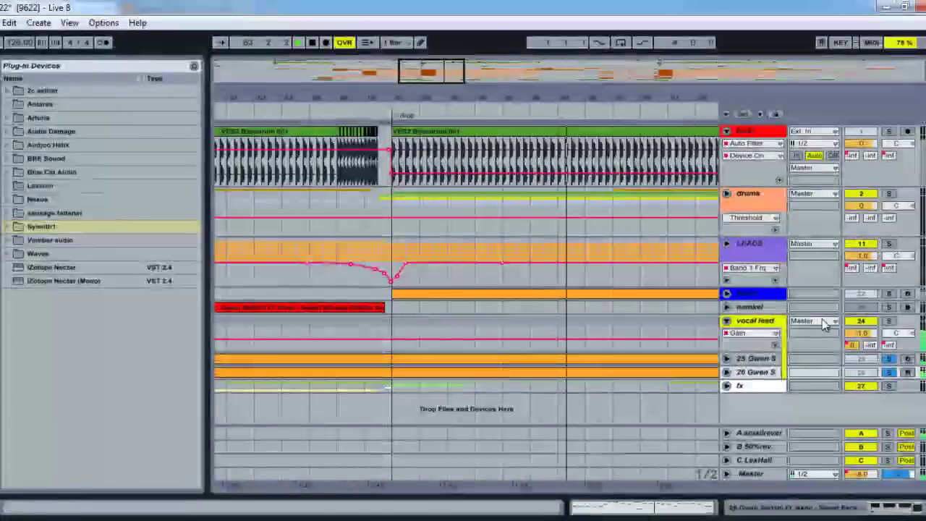
Step: Solo the fx group, play it from just before the drop and unfold it to examine its uplifter, boom and noise clips
click(893, 387)
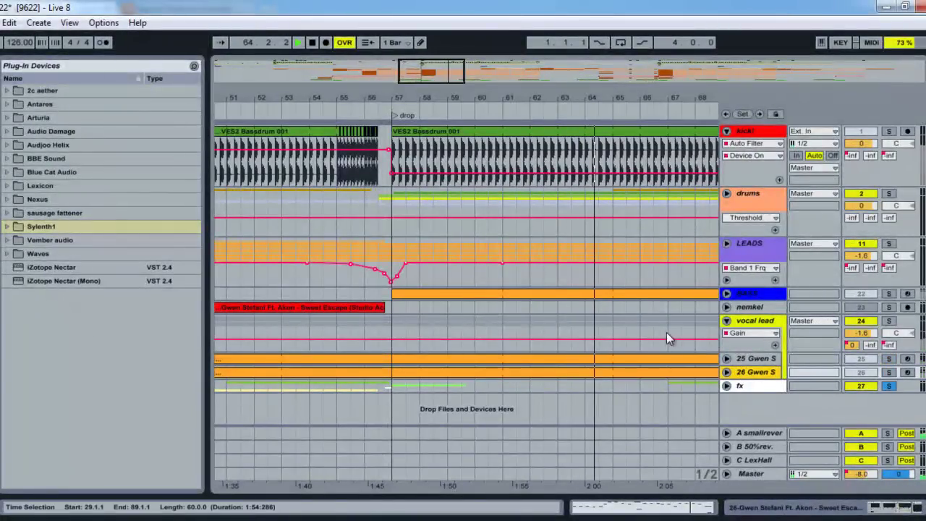
click(390, 391)
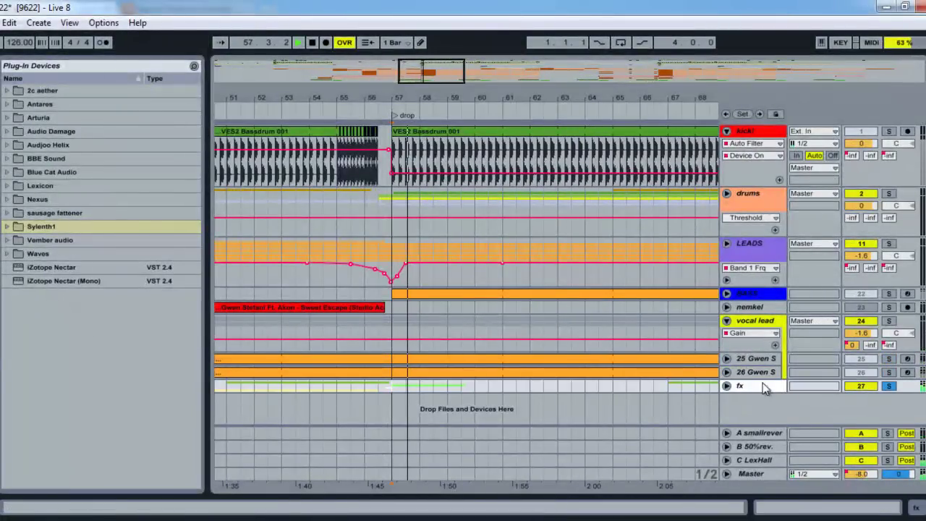
click(727, 385)
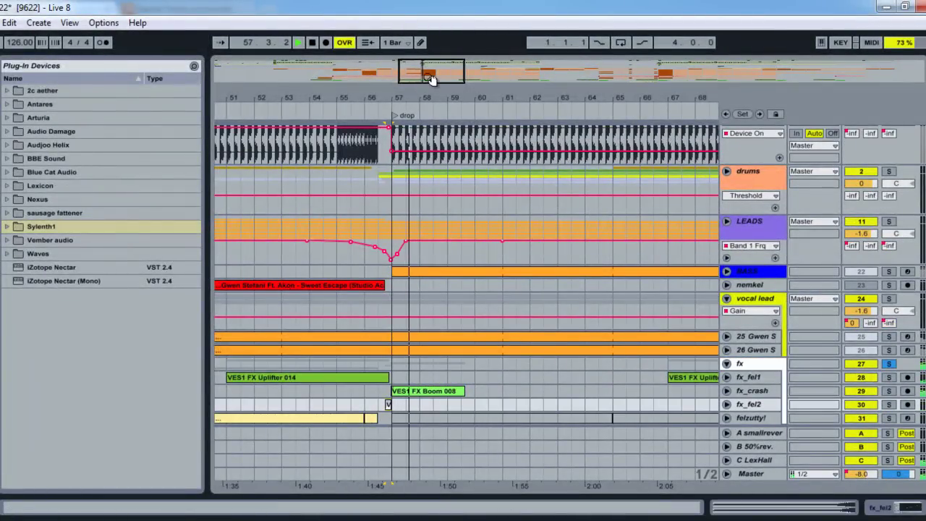
drag(430, 77, 433, 74)
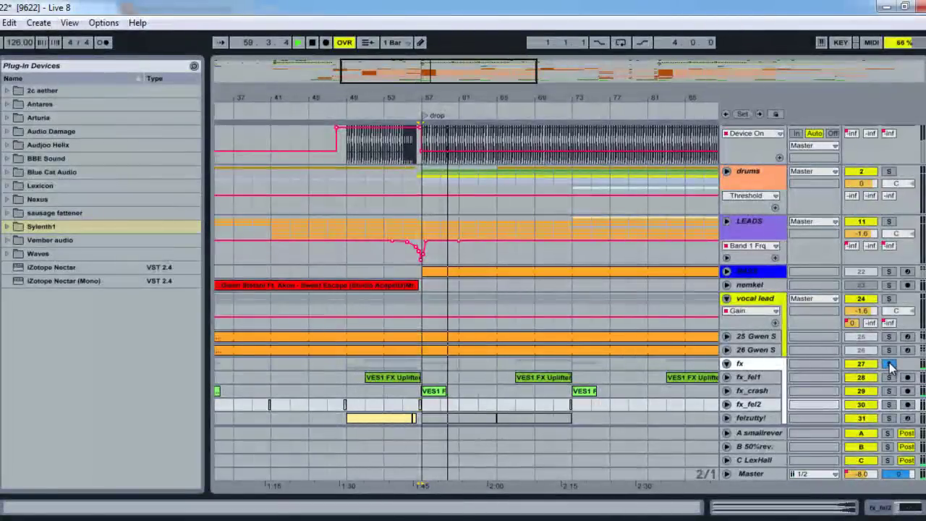
Step: Unsolo the fx group, fold the fx and vocal lead groups, and show the wider arrangement
click(890, 365)
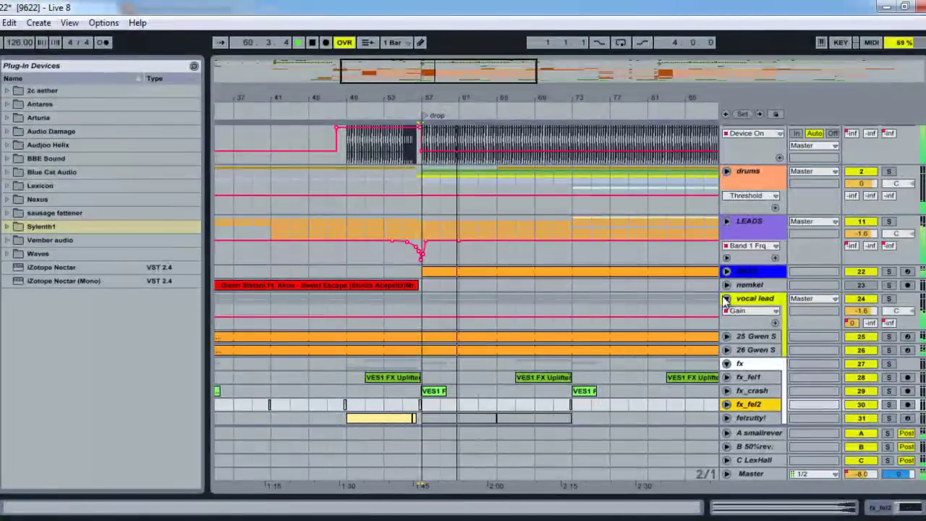
click(727, 363)
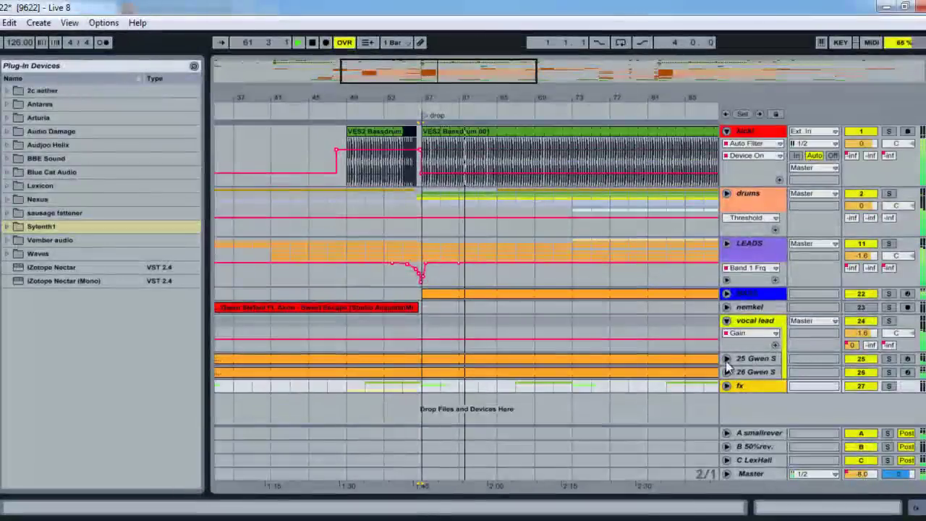
click(728, 322)
drag(494, 80, 490, 77)
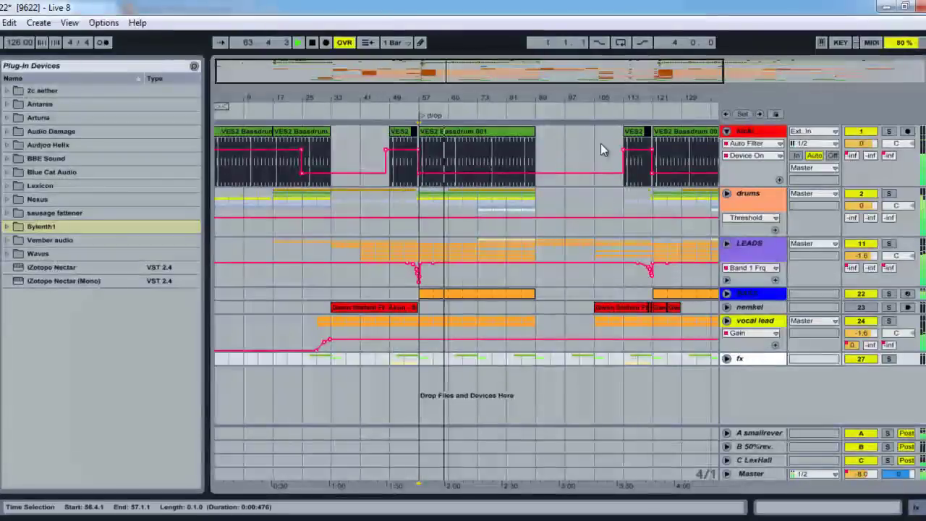